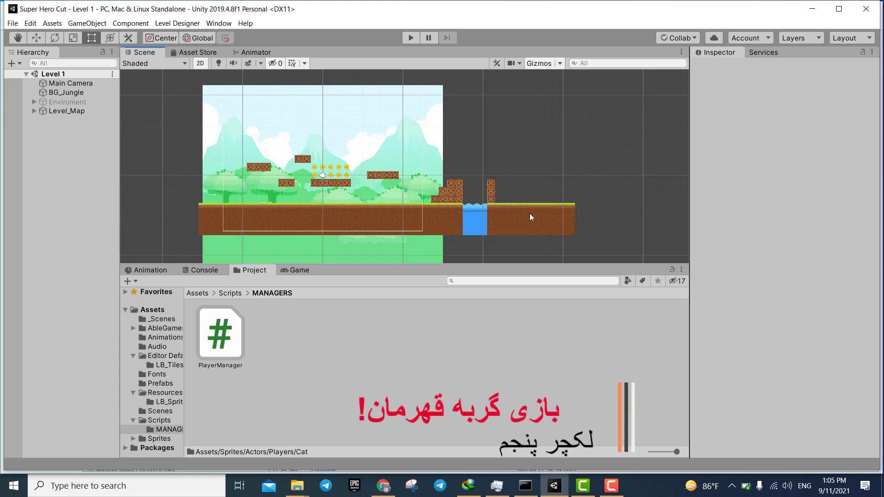
Step: Select Level_Map, try the Level Designer's Collider Mode, then switch the designer off
middle_drag(598, 179, 573, 203)
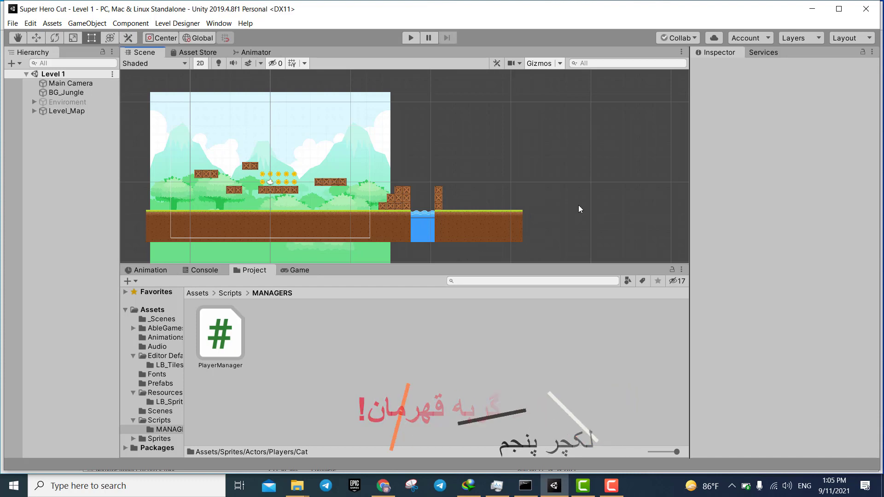
middle_drag(601, 205, 209, 196)
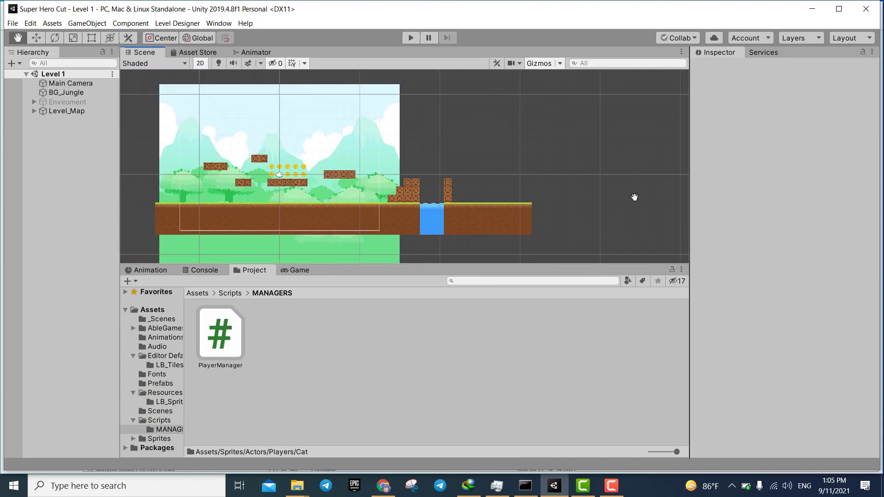
middle_drag(208, 196, 695, 181)
middle_drag(586, 158, 584, 166)
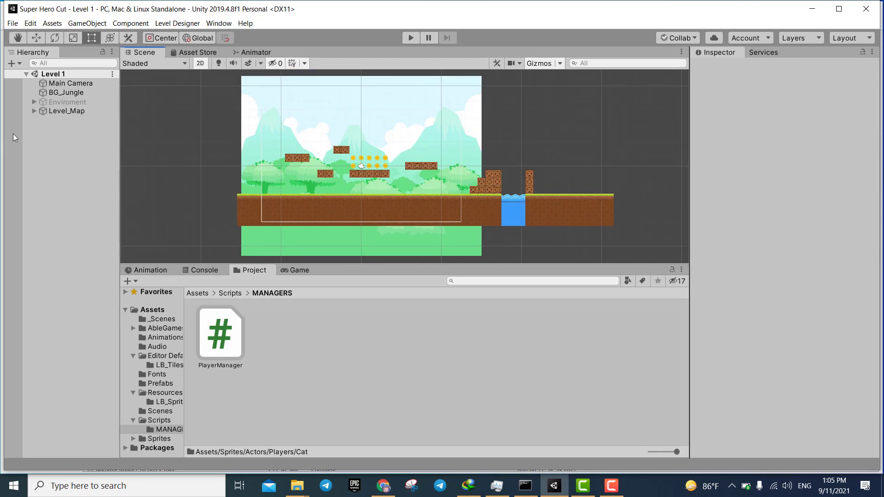
click(42, 111)
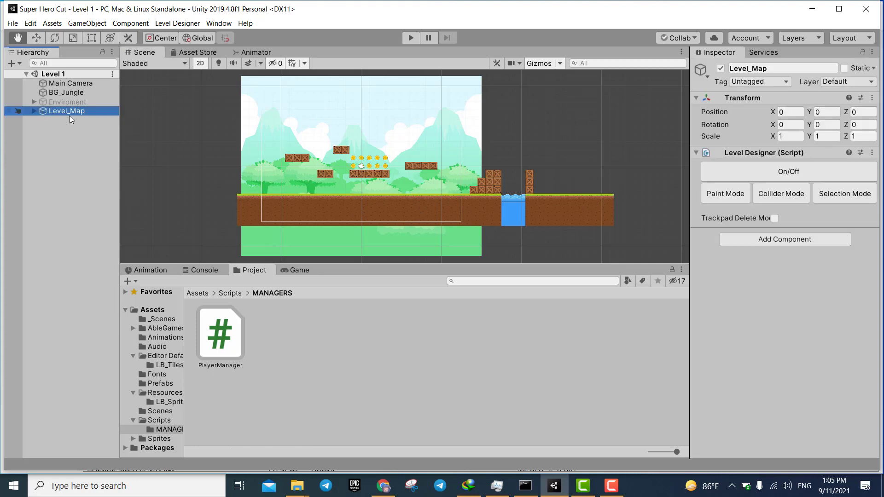
click(820, 166)
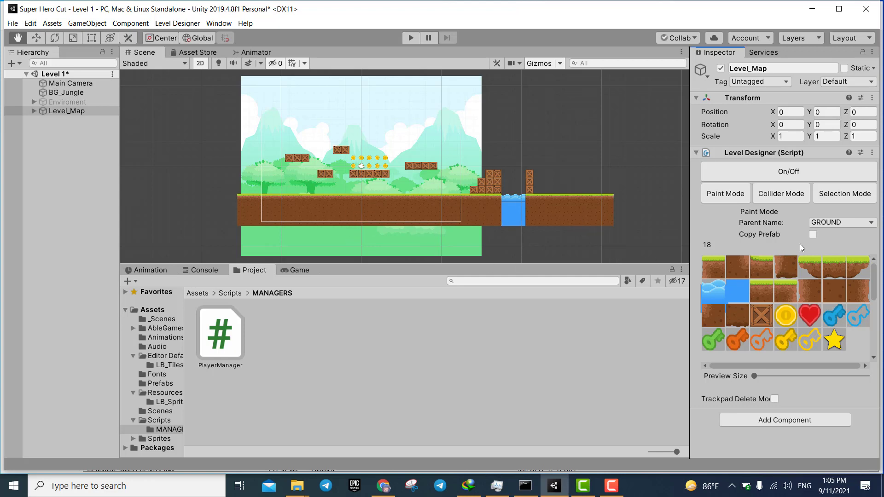
click(780, 195)
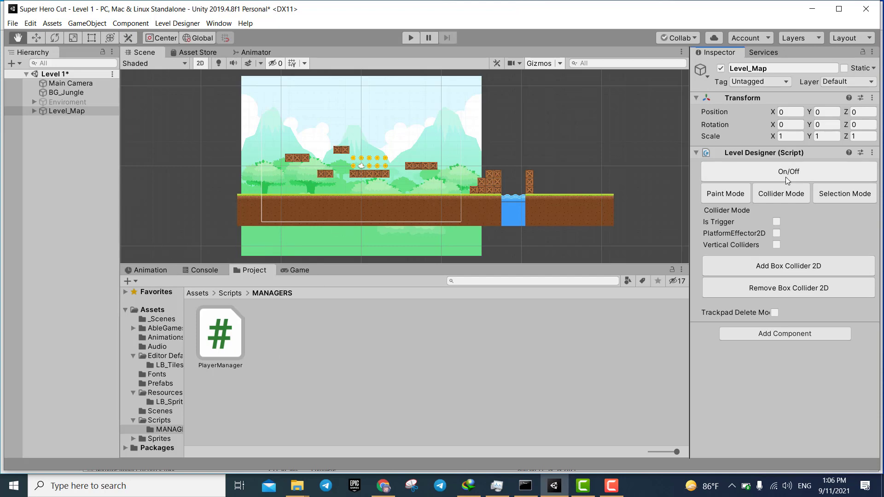
click(707, 172)
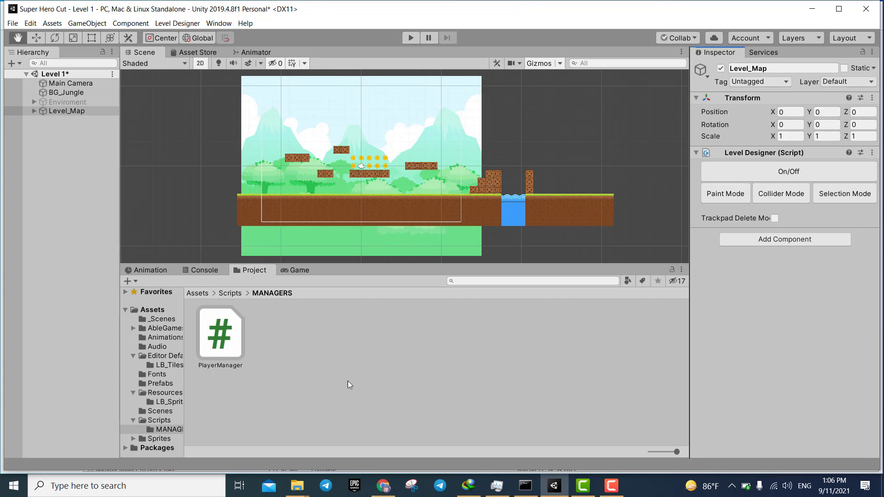
Step: Open Dog.unitypackage from the Super Cute Cat folder in File Explorer
mouse_move(300, 487)
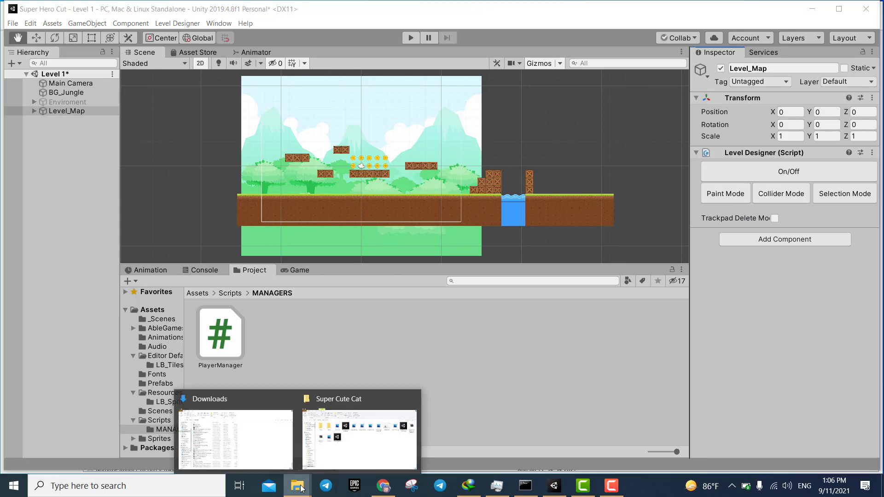
click(345, 445)
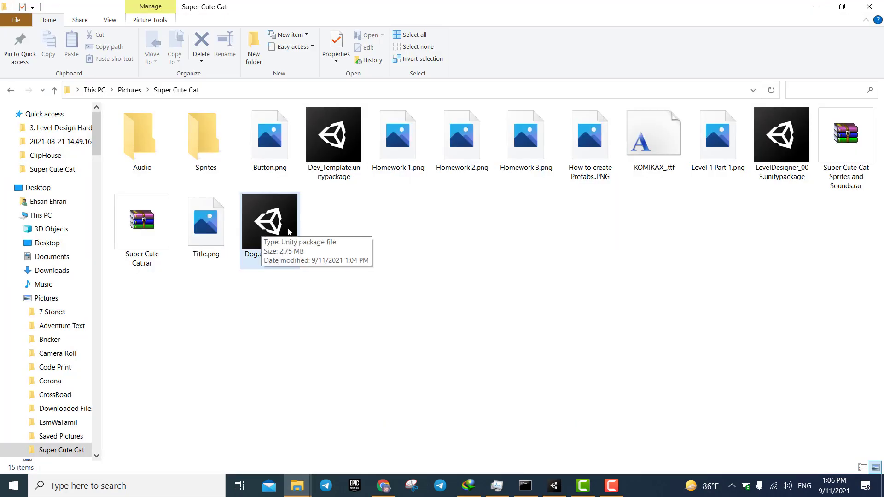
double_click(266, 229)
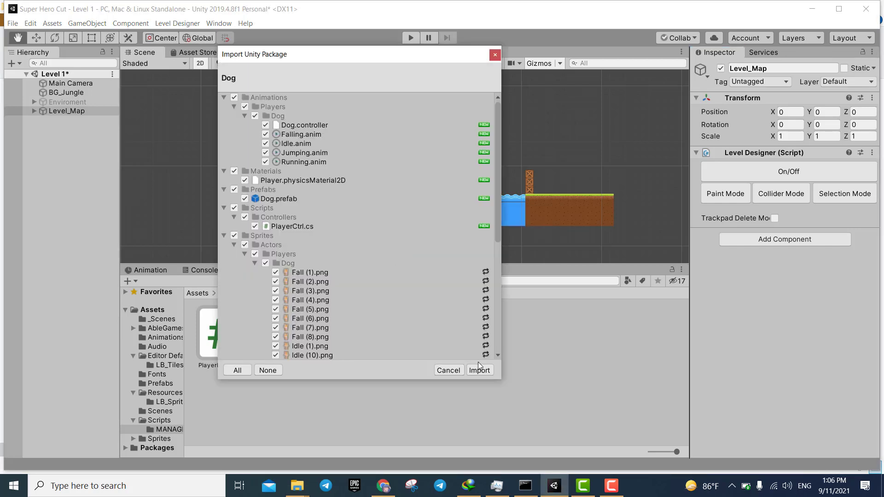
Step: Import the Dog package with every item left checked
click(486, 373)
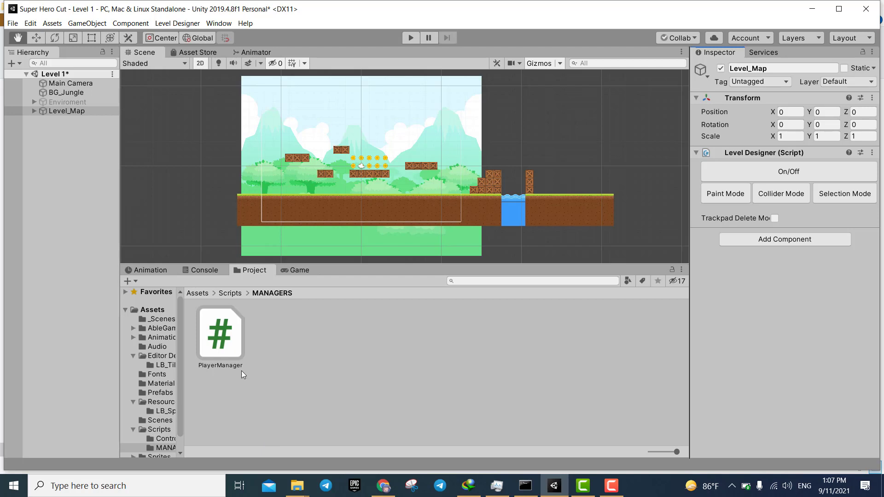
Step: Search the project for 'dog' and drag the Dog prefab into the Level 1 scene
click(498, 281)
text(do)
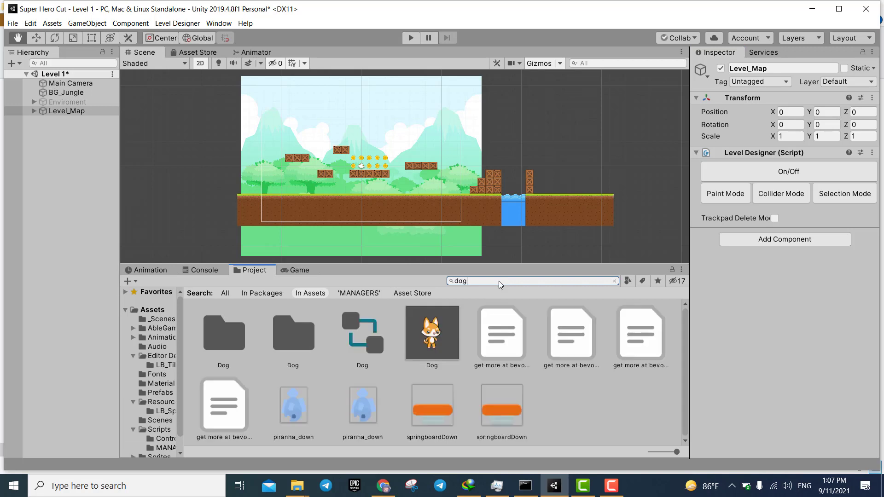
text(g)
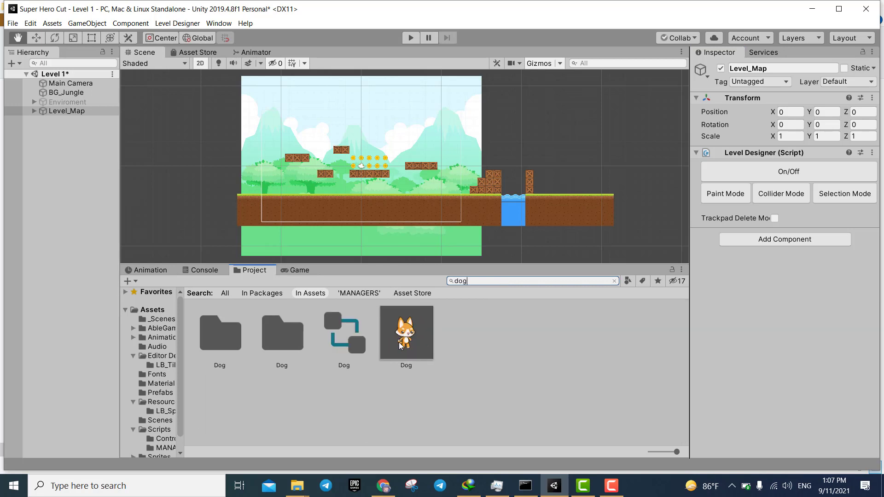
drag(407, 349, 59, 162)
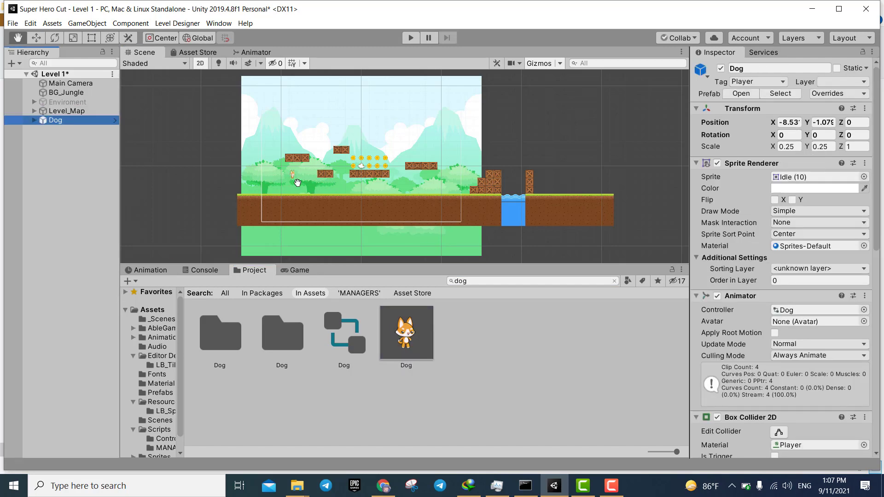
key(f)
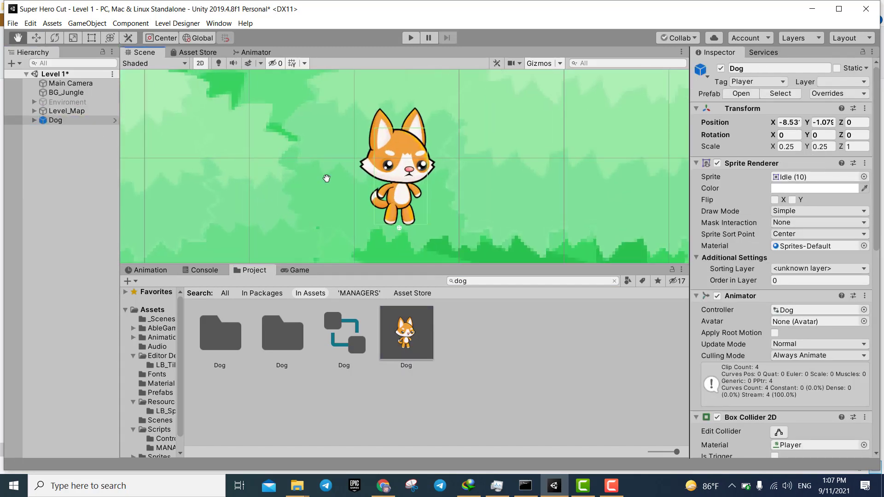
Step: Select the Dog and review its Box Collider 2D, Rigidbody 2D and PlayerCtrl components
scroll(420, 169, down, 5)
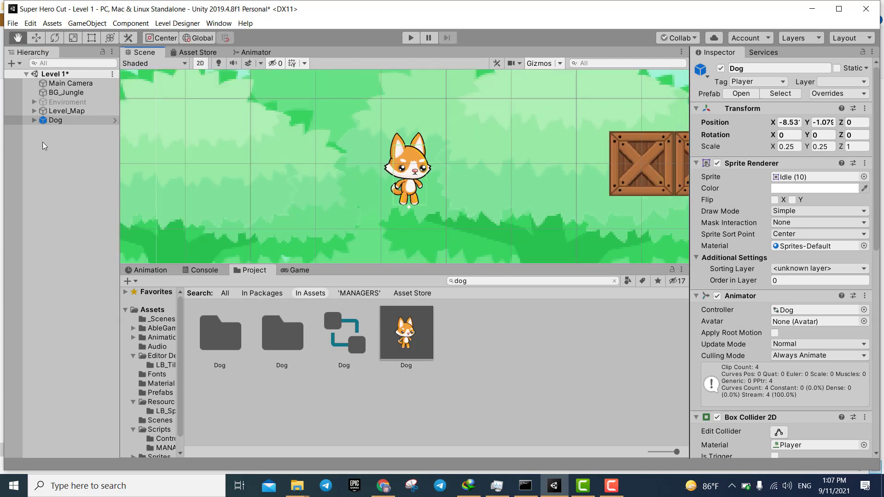
click(51, 121)
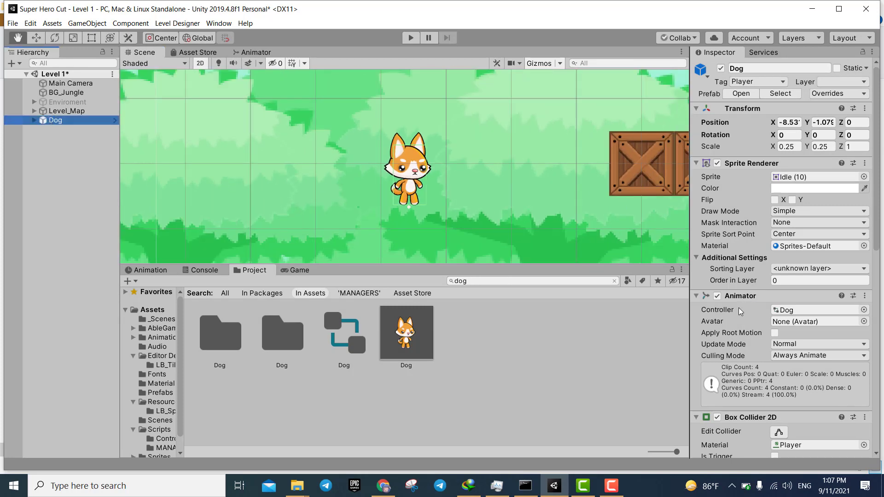
scroll(756, 277, down, 5)
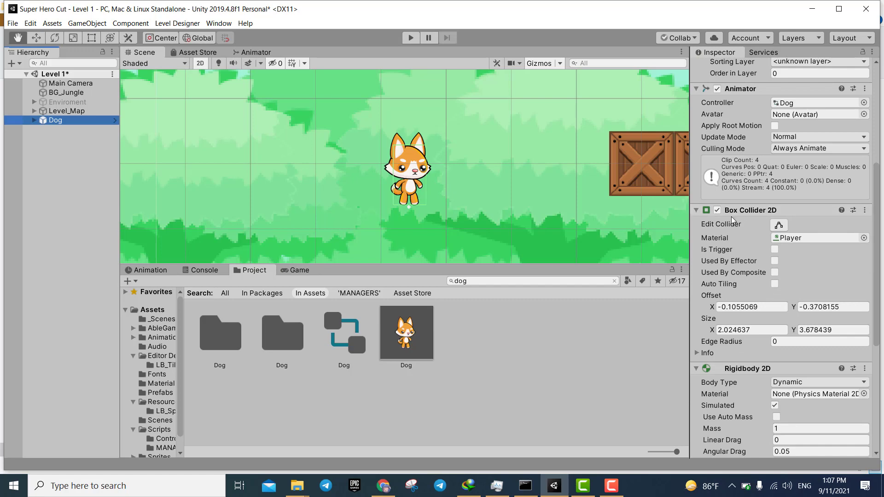
scroll(737, 221, down, 5)
scroll(772, 325, down, 5)
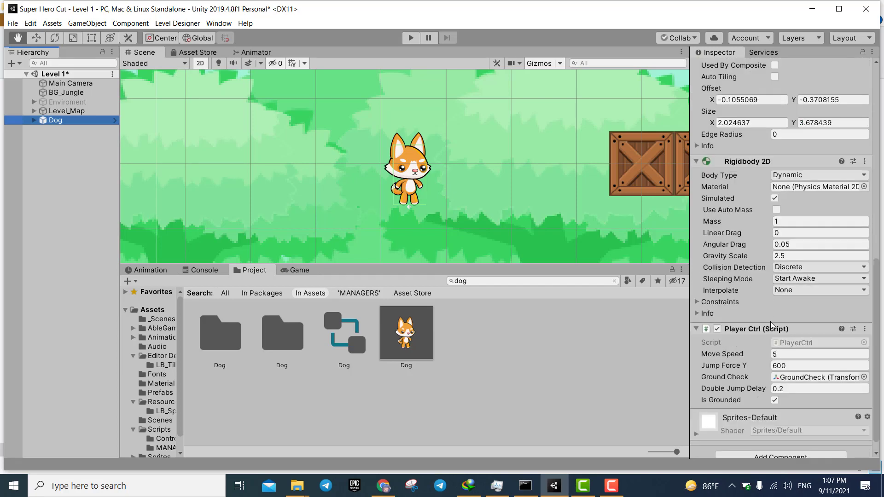
scroll(772, 325, down, 1)
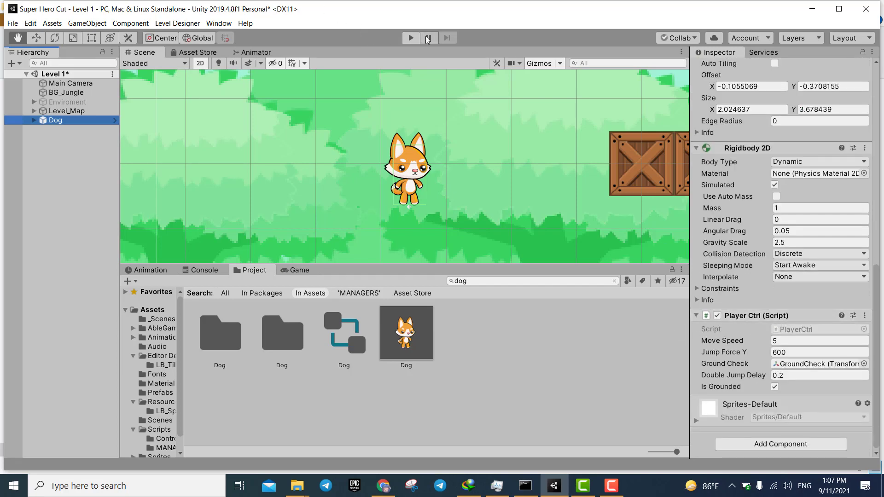
Step: Run Level 1 briefly in play mode, stop it, then look over the level and select Level_Map
key(ctrl+p)
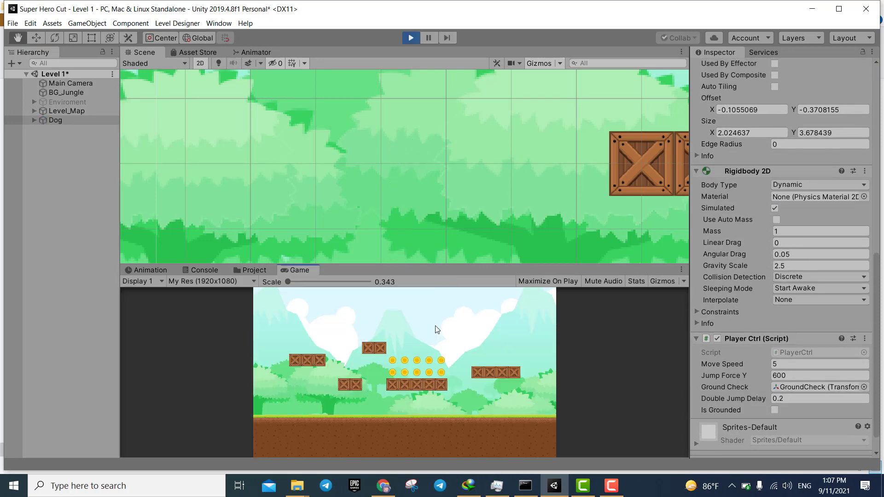
click(412, 39)
scroll(399, 172, down, 5)
scroll(443, 231, up, 8)
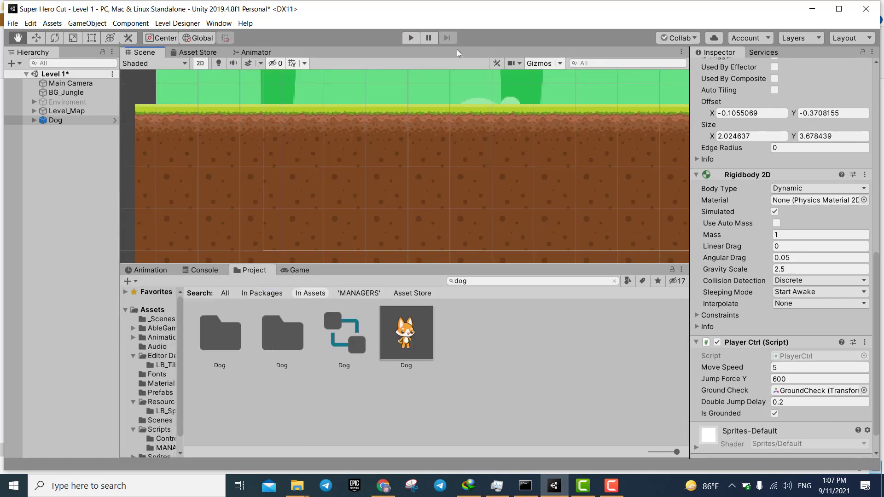
scroll(449, 203, down, 5)
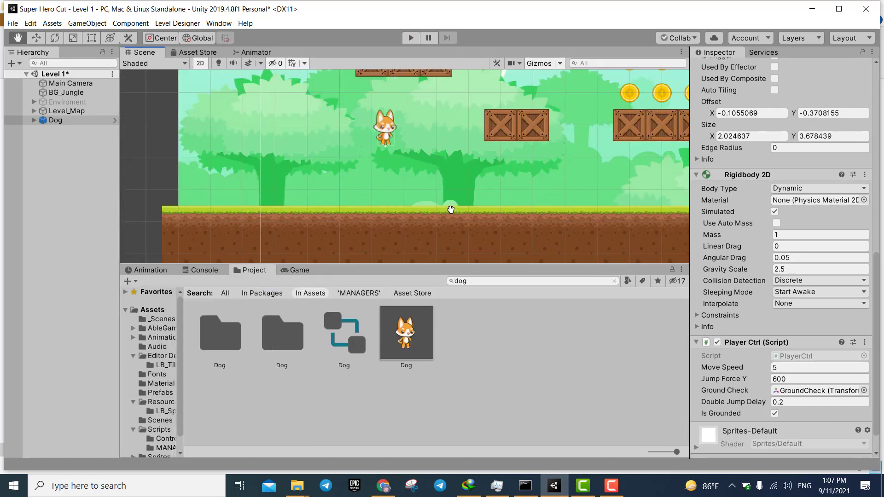
drag(449, 192, 404, 210)
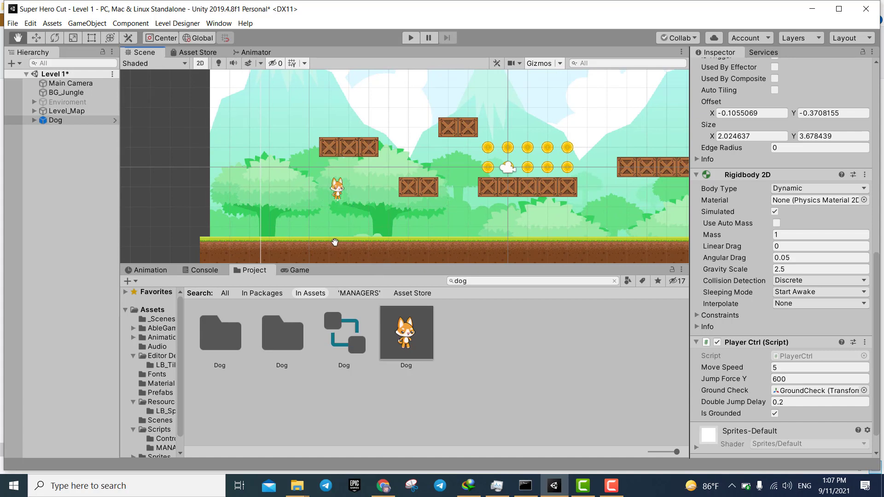
click(65, 111)
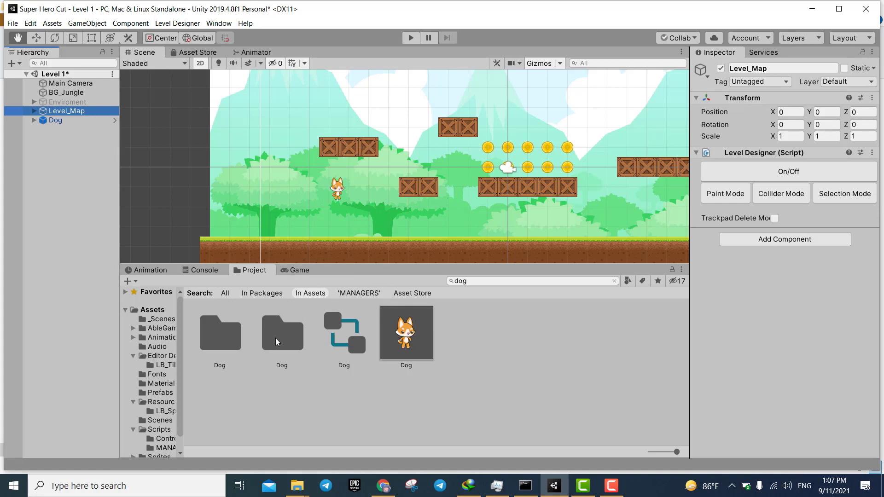
Step: Browse to the LB_Tiles folder and select the grass ground tile prefab 2
click(167, 411)
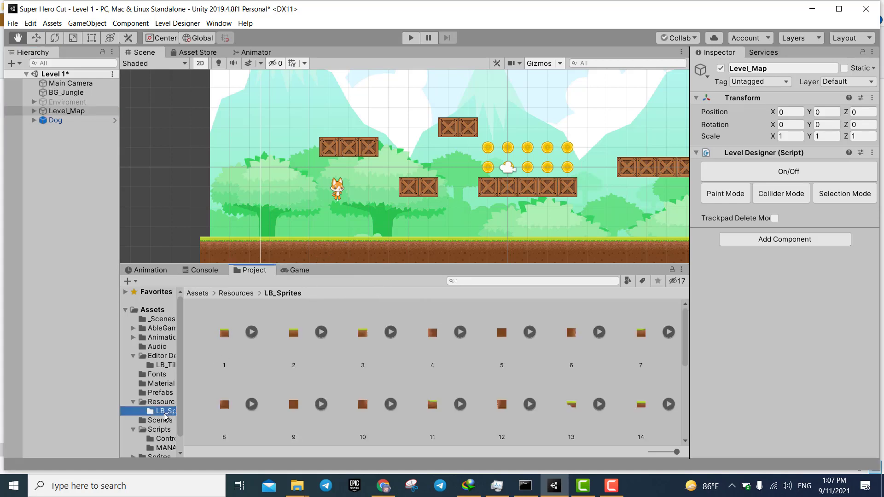
click(158, 404)
click(155, 338)
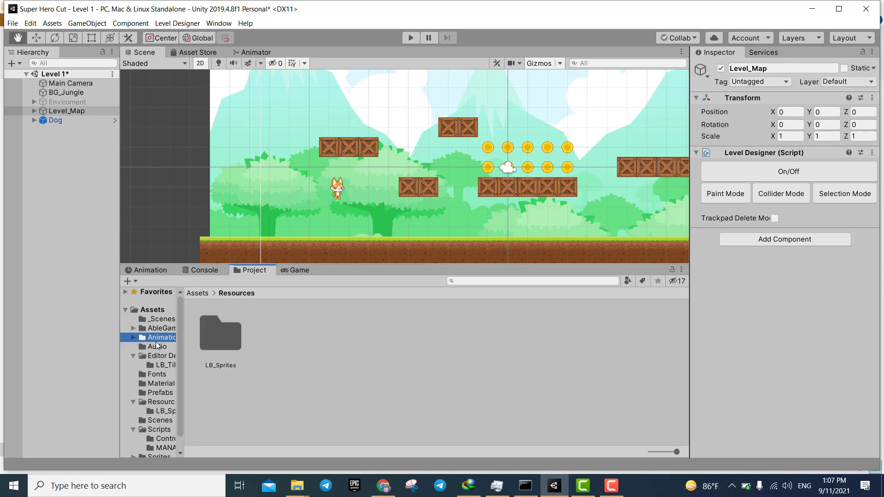
click(162, 365)
scroll(389, 359, down, 5)
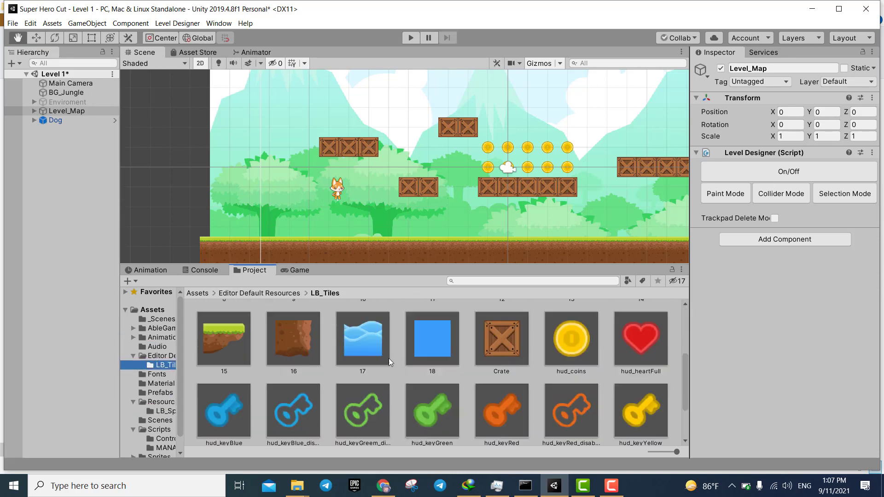
scroll(389, 359, up, 5)
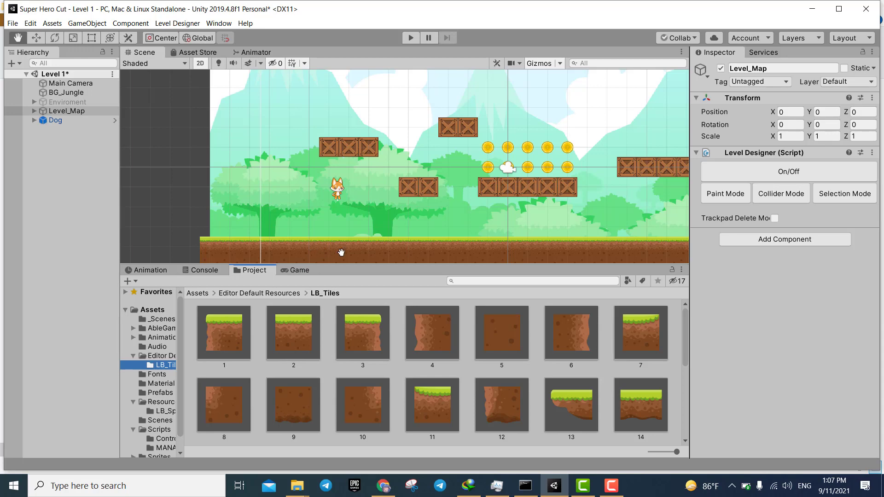
click(286, 335)
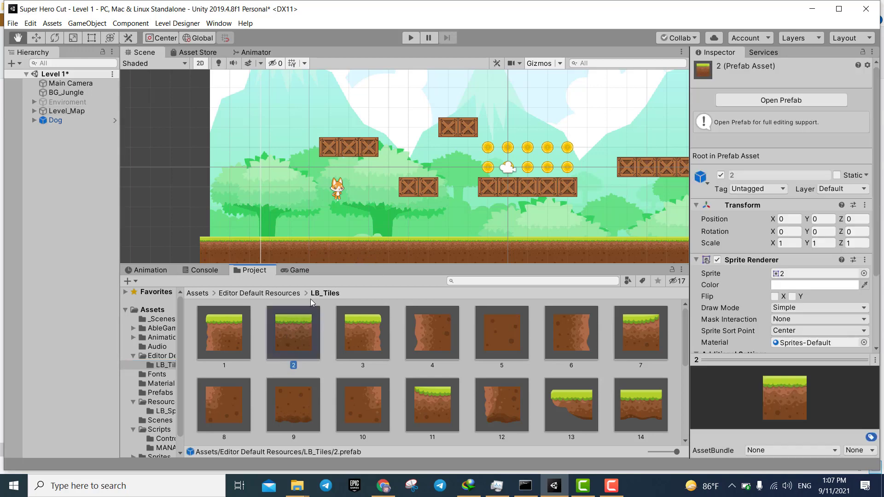
Step: Add a Box Collider 2D to prefab 2, then pick a ground tile with the Move tool
scroll(758, 295, down, 3)
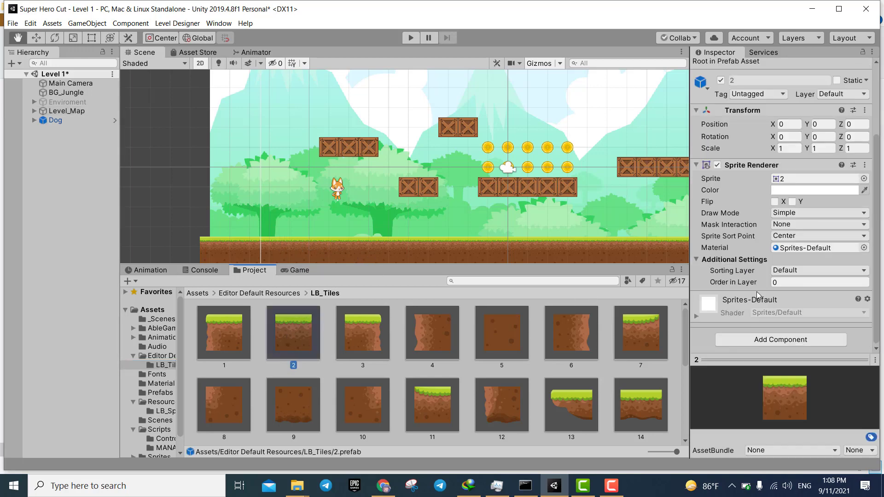
click(745, 340)
click(745, 339)
scroll(775, 338, down, 5)
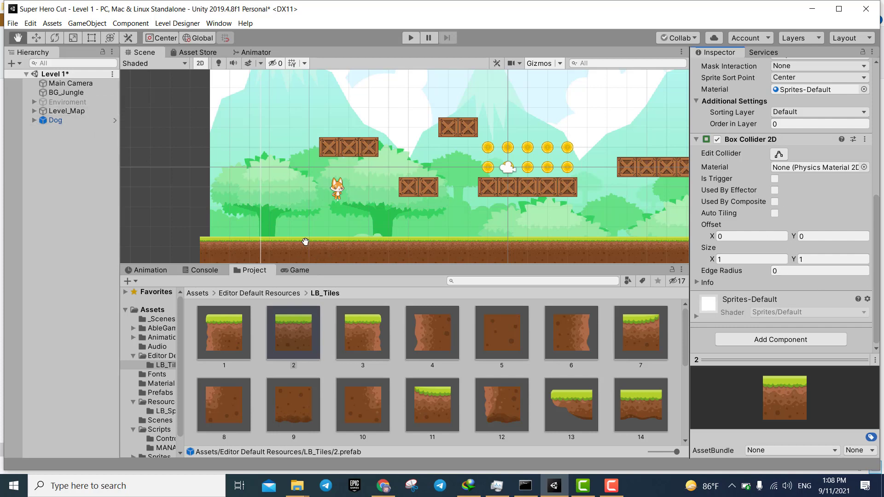
click(35, 39)
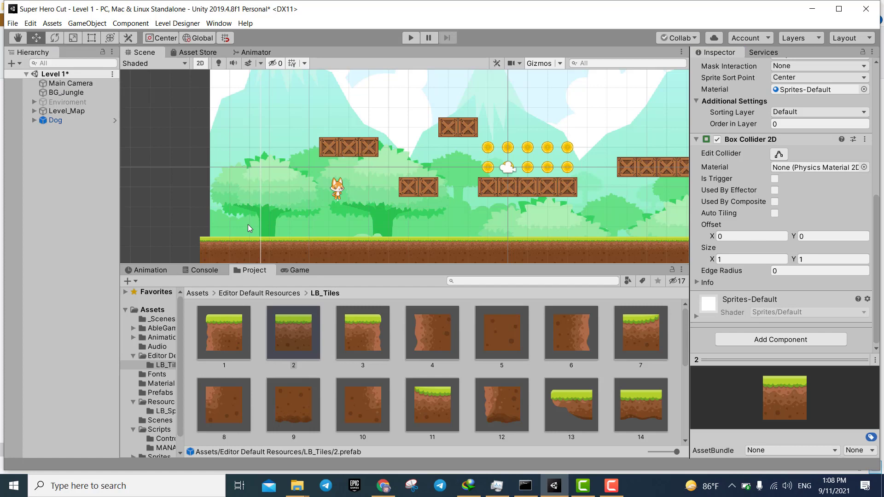
click(322, 247)
Step: Select another ground tile, then enter Play mode to test the level
click(404, 247)
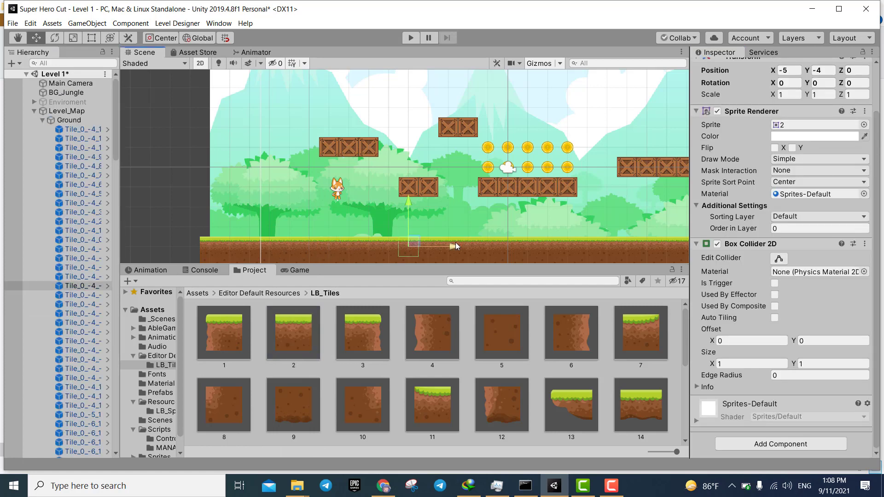
click(411, 37)
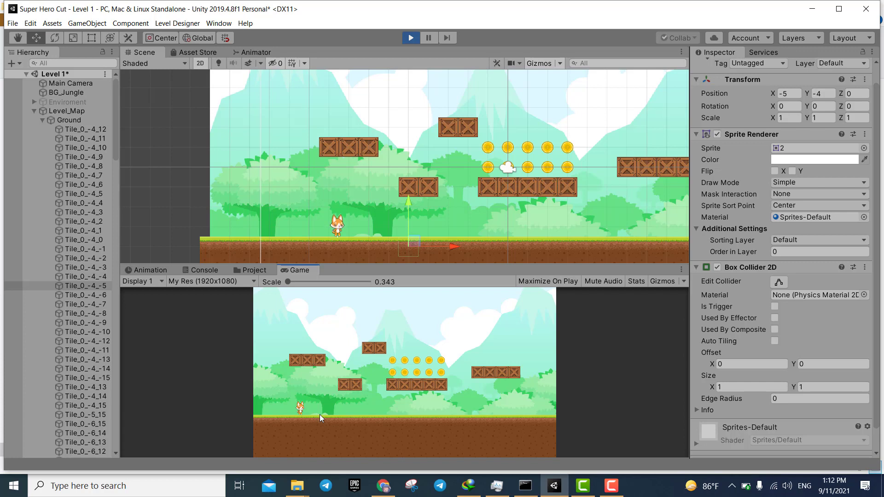
Step: Run the fox right and left along the ground with the arrow keys
key(Right)
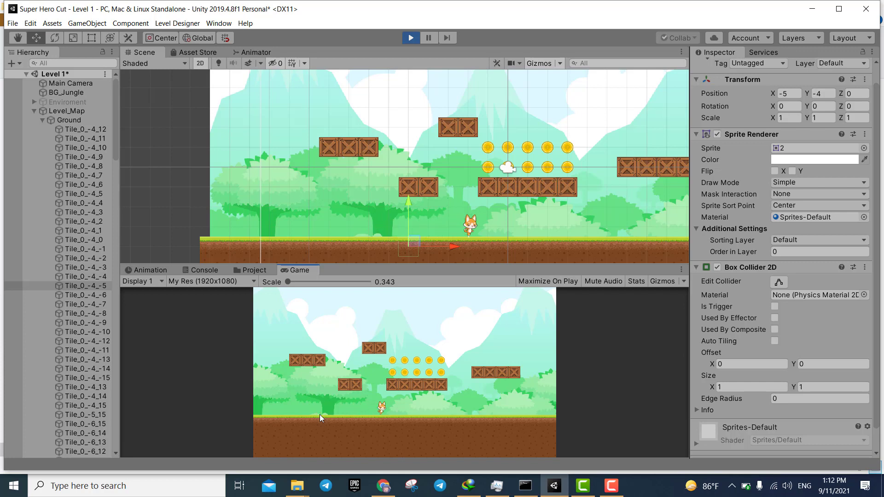
key(Left)
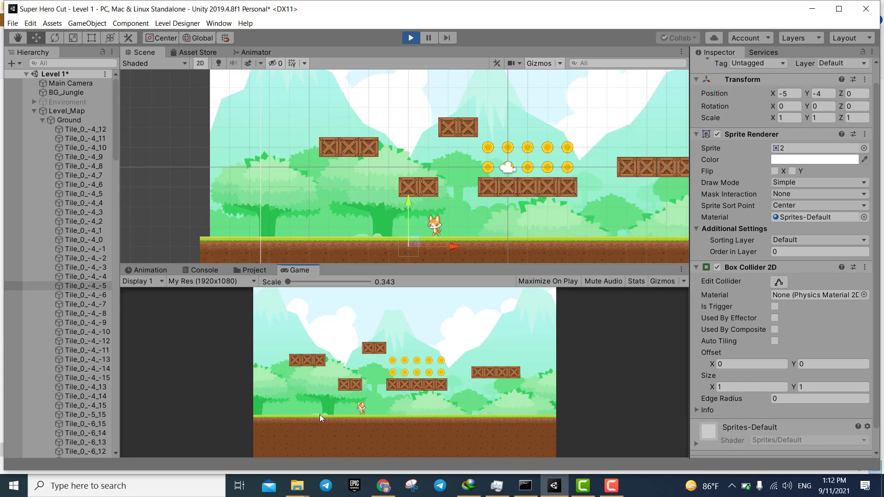
key(Right)
key(Left)
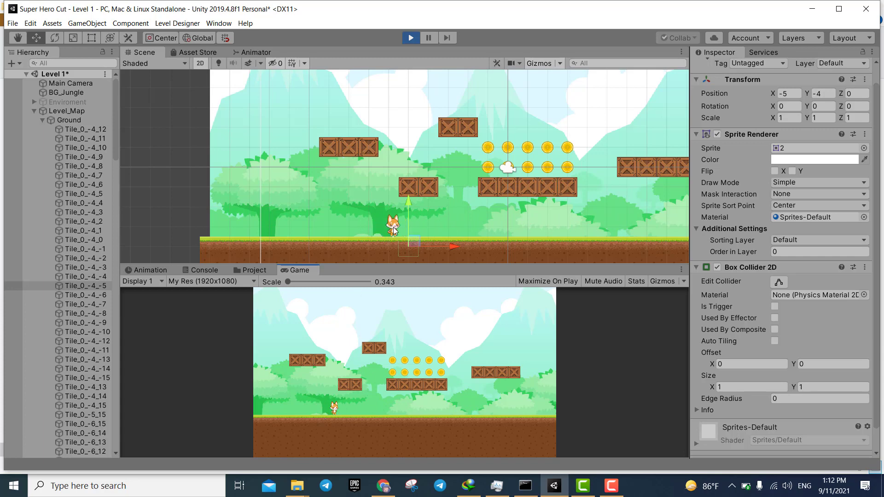
Step: Zoom in on the fox, nudge a ground tile to Y -3.991, and refocus the Game view
scroll(407, 235, up, 2)
scroll(407, 236, up, 2)
scroll(407, 236, up, 2)
scroll(413, 244, up, 2)
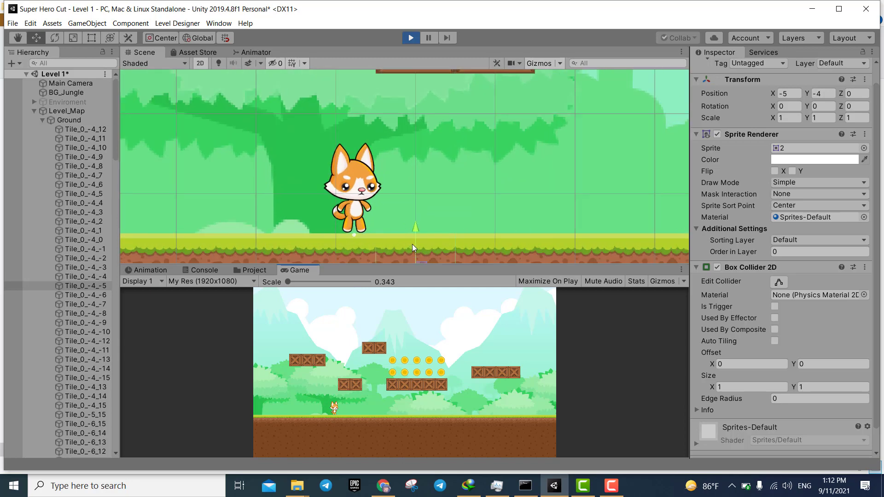
scroll(413, 239, up, 2)
scroll(404, 244, up, 2)
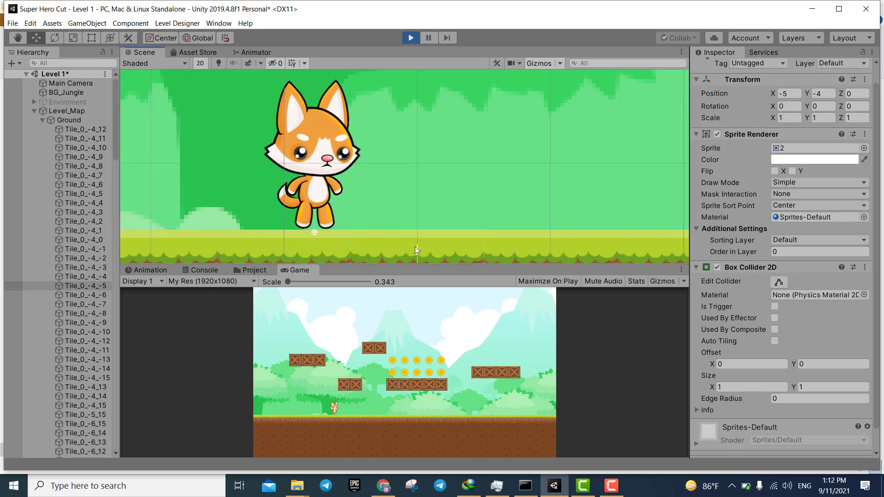
drag(415, 247, 416, 242)
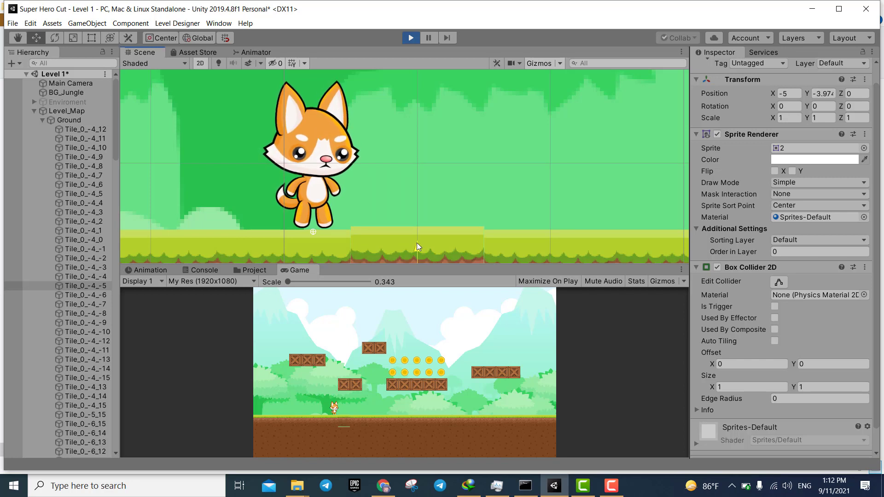
drag(416, 242, 415, 245)
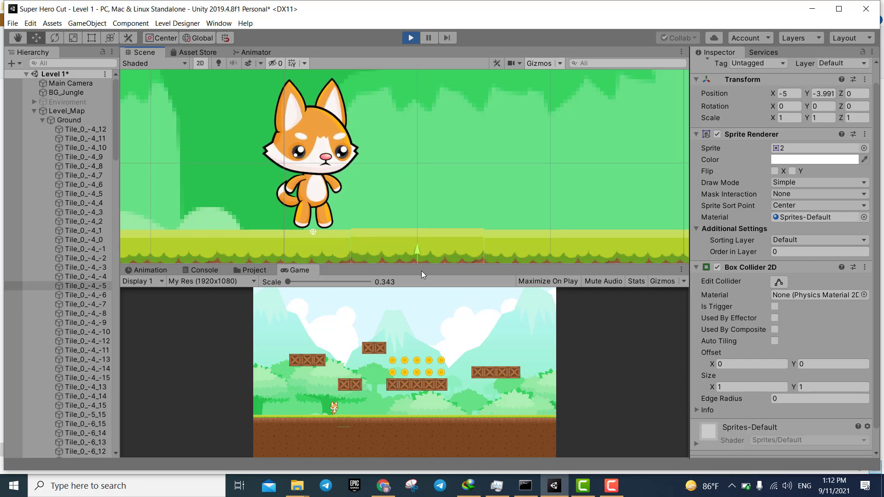
click(405, 346)
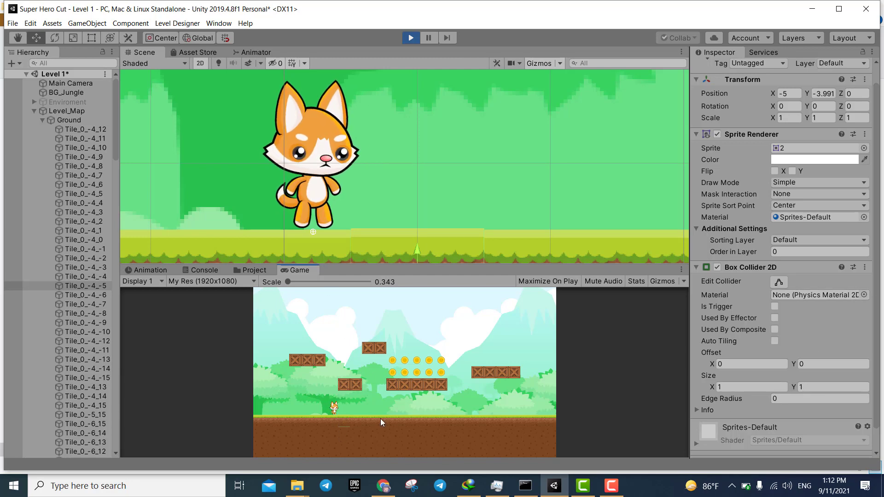
Step: Exit Play mode and remove the Box Collider 2D from LB_Tiles prefab 2
click(415, 37)
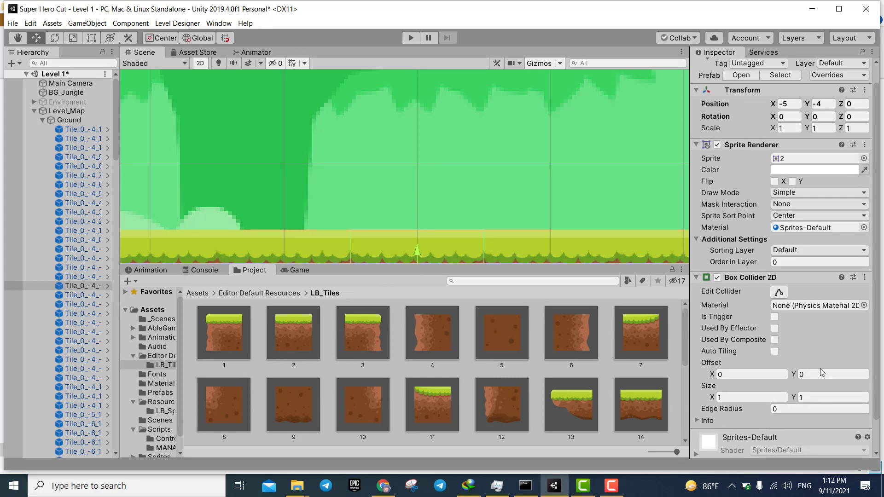
click(306, 347)
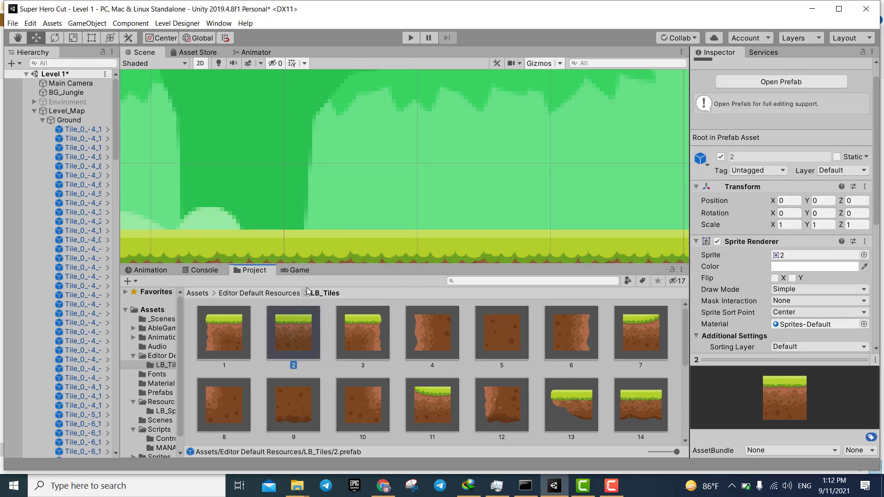
scroll(809, 268, down, 5)
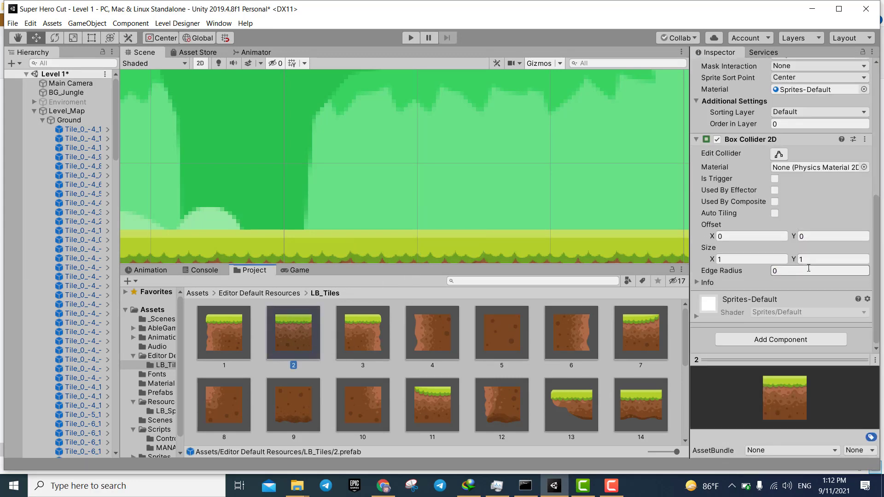
click(865, 139)
click(811, 165)
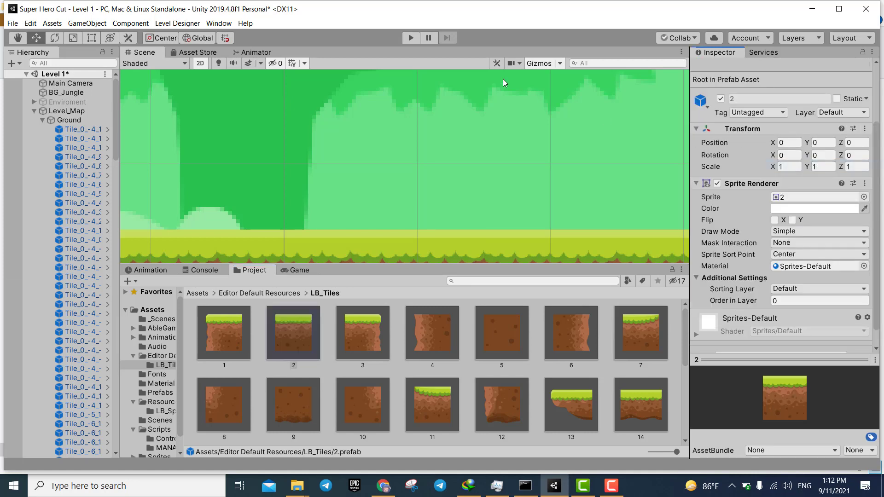
Step: Check ground tiles such as Tile_0_-4_8 and Tile_0_-4_-4 no longer carry the collider
click(83, 166)
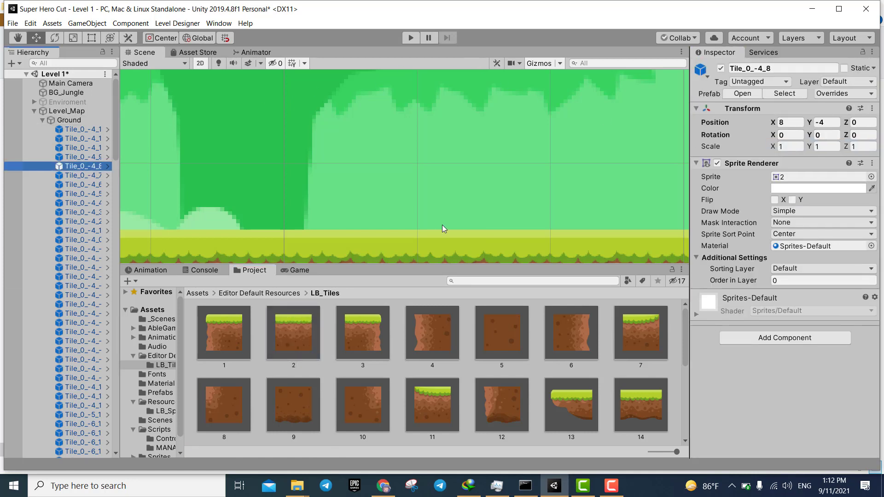
click(428, 249)
click(339, 248)
click(593, 247)
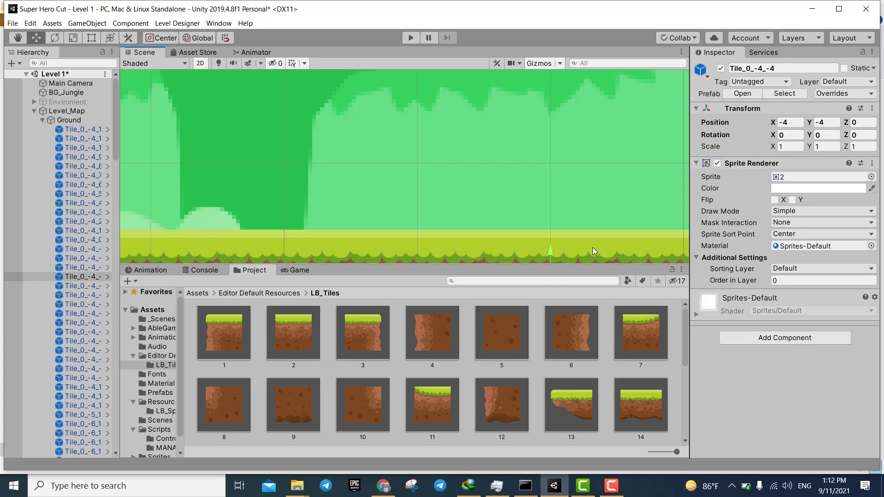
Step: Select Level_Map and switch its Level Designer on in Collider Mode
click(34, 111)
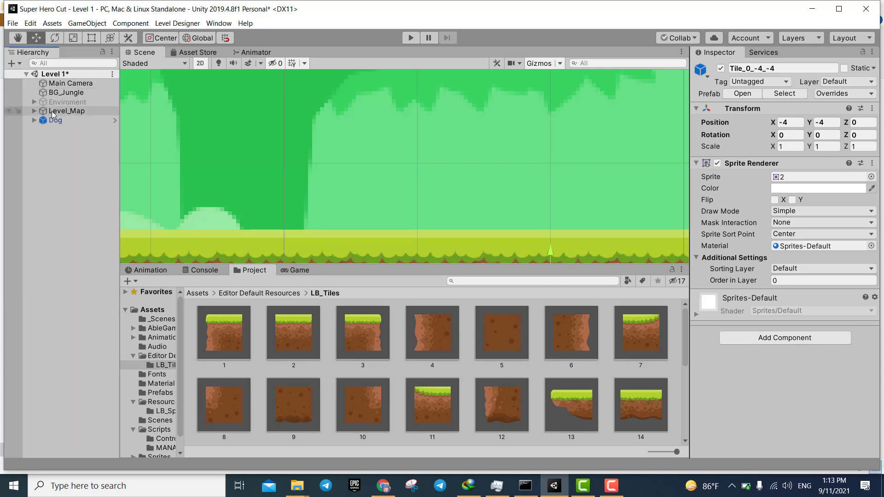
click(52, 112)
scroll(316, 155, down, 3)
scroll(316, 155, down, 3)
scroll(316, 154, down, 3)
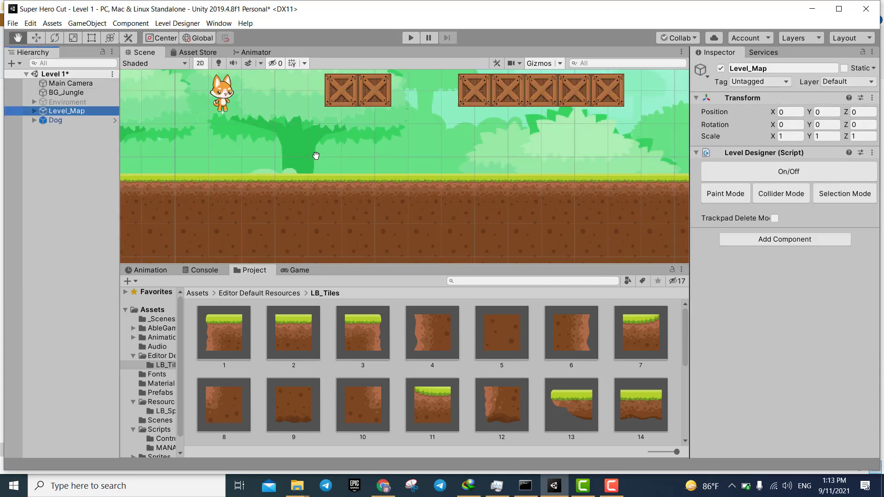
scroll(316, 156, down, 2)
scroll(316, 155, down, 2)
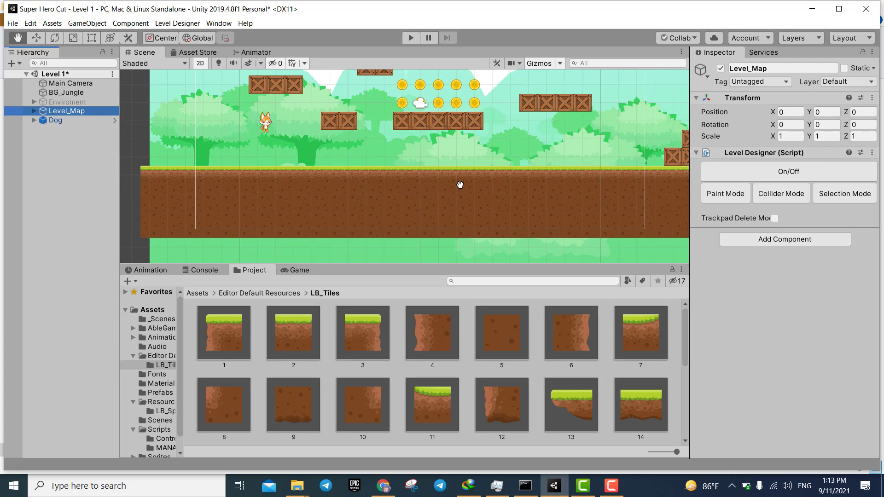
click(797, 171)
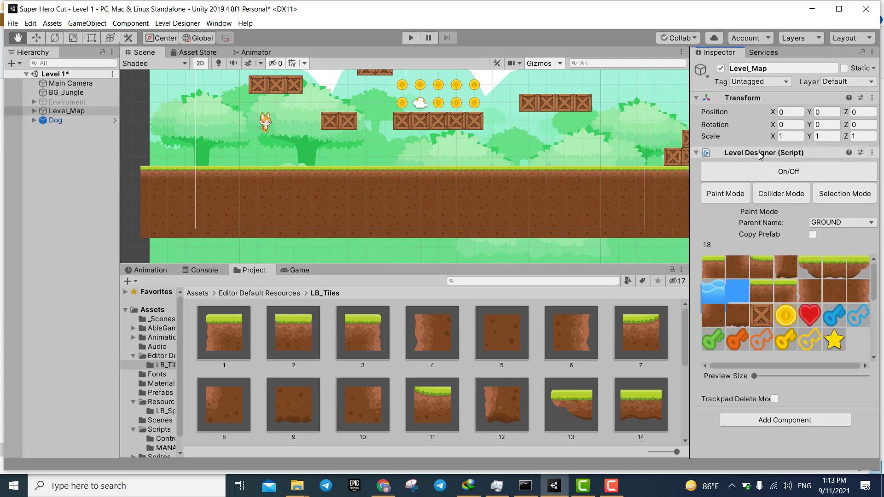
click(792, 197)
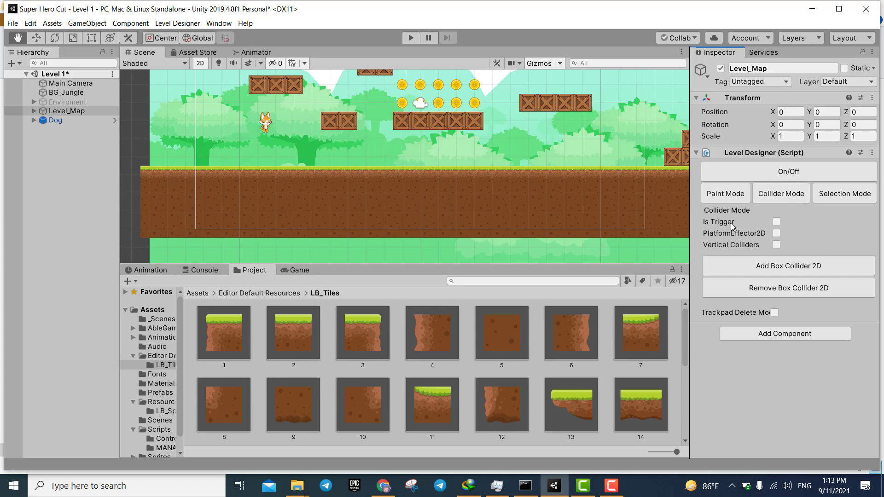
Step: Leave Is Trigger, PlatformEffector2D and Vertical Colliders off in the collider options
click(778, 222)
click(778, 234)
click(778, 246)
scroll(586, 174, down, 5)
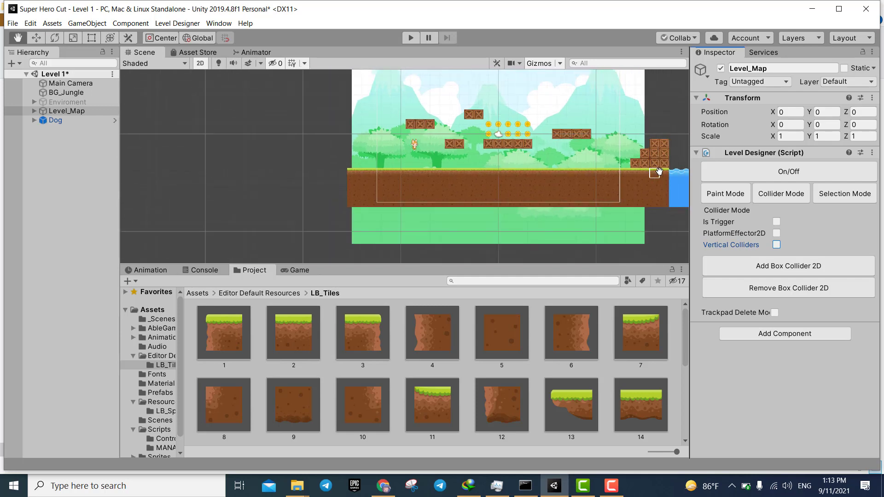
Step: Mark only the grass-topped ground row and add one merged Box Collider 2D along it
drag(662, 172, 353, 176)
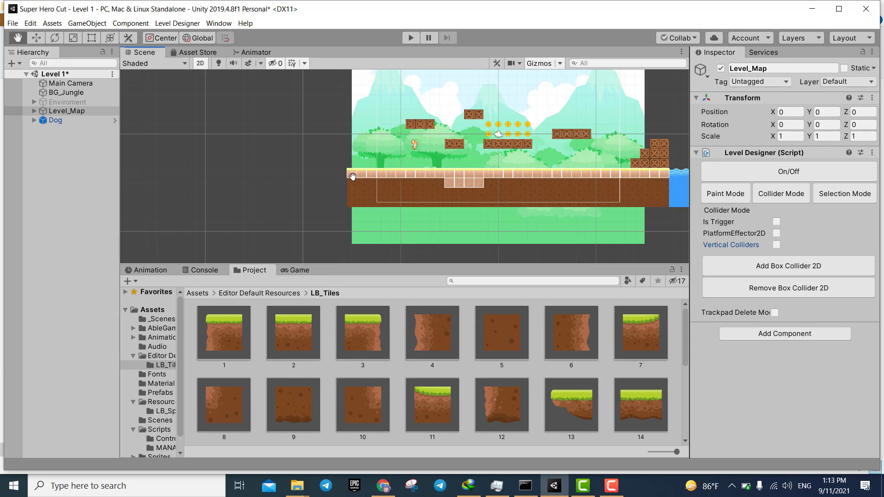
drag(481, 184, 451, 185)
scroll(557, 182, up, 1)
scroll(599, 178, down, 2)
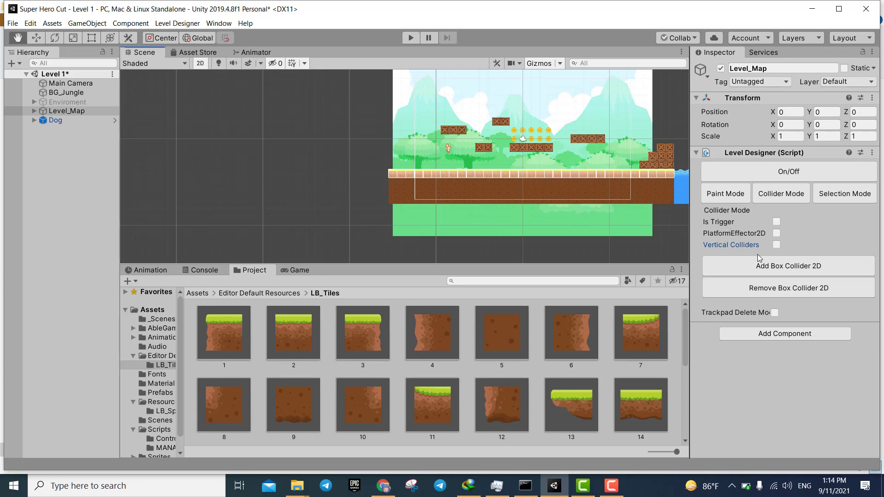
click(782, 271)
click(817, 270)
scroll(564, 229, up, 2)
scroll(558, 220, up, 2)
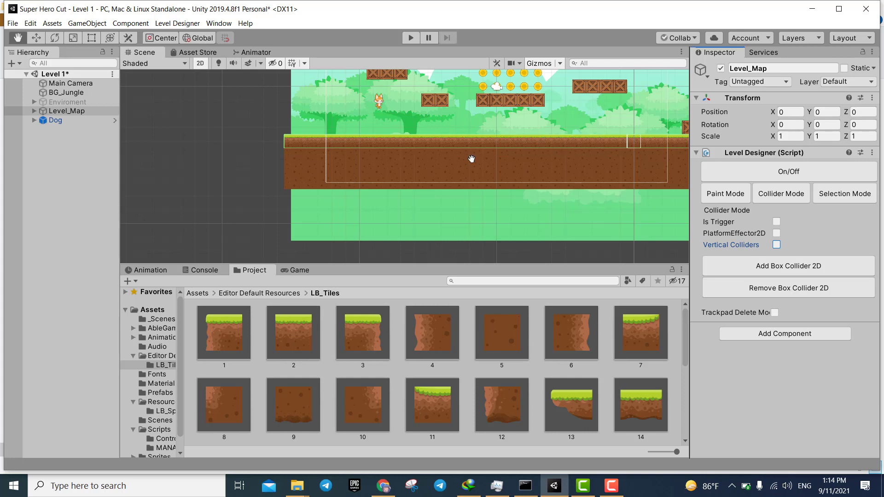
Step: With the Move tool, click through the ground tiles until reaching Tile_0_-4_1, which has the Box Collider 2D
key(w)
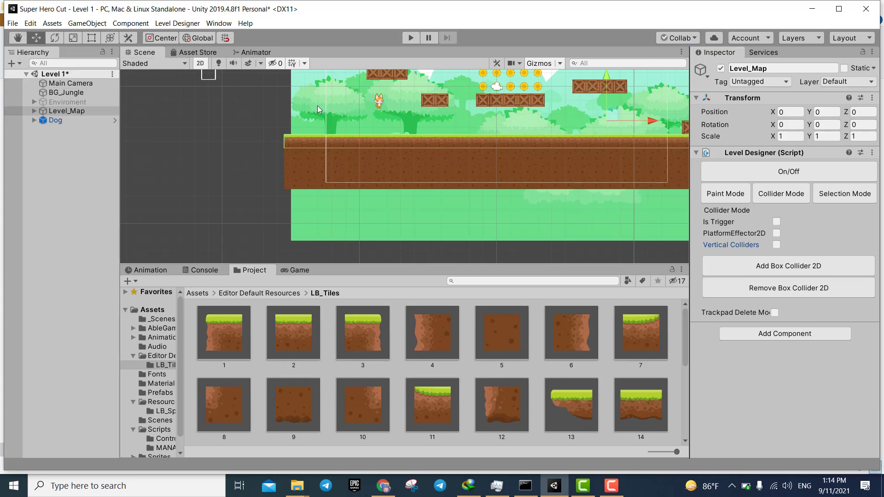
click(395, 169)
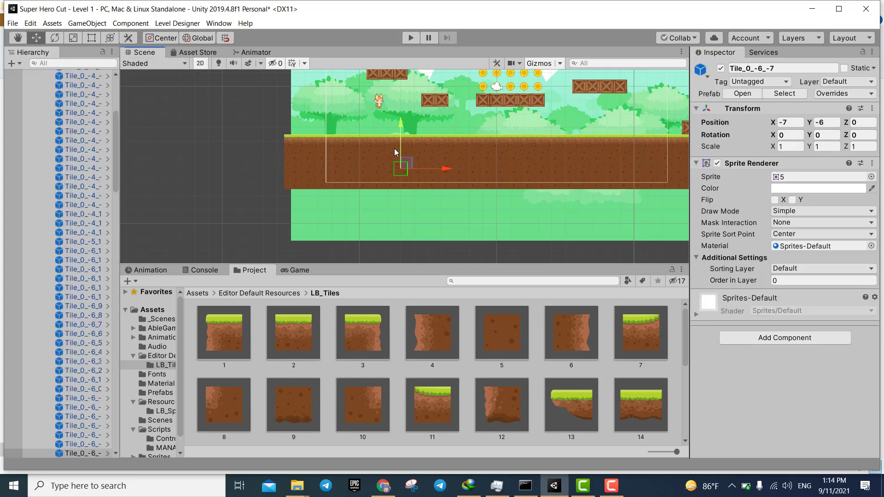
click(392, 147)
click(294, 144)
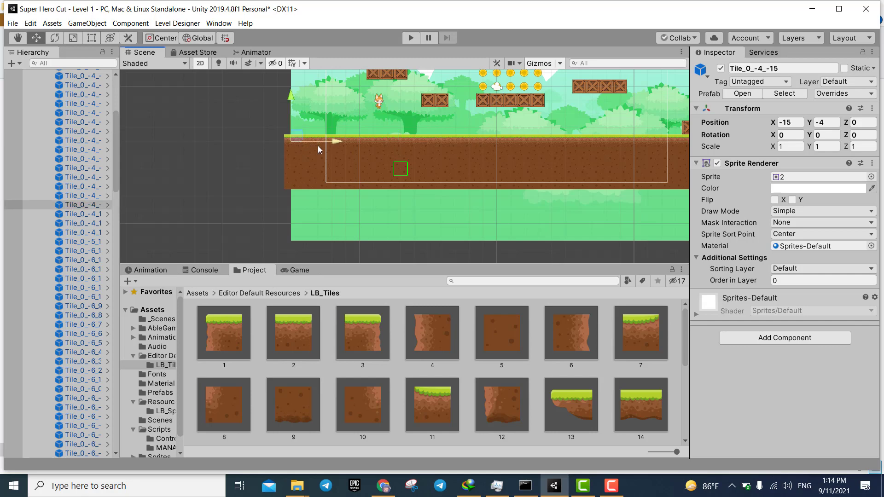
click(314, 146)
middle_drag(638, 155, 482, 170)
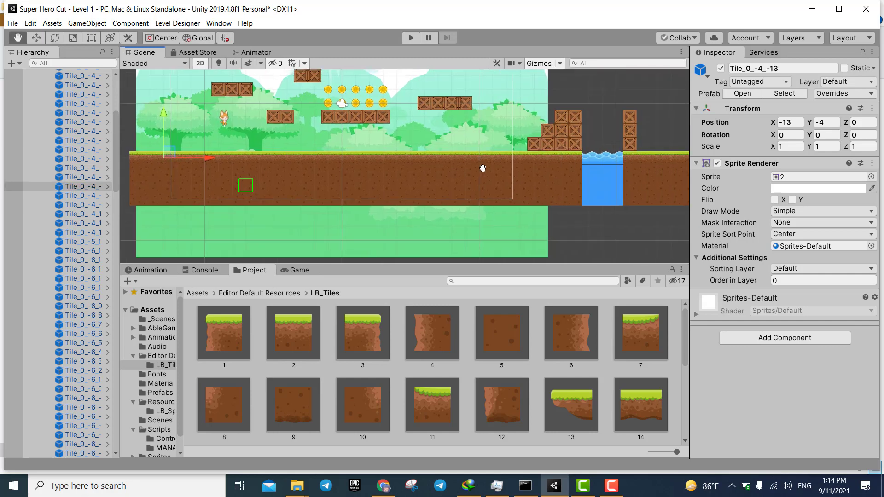
click(580, 158)
click(559, 157)
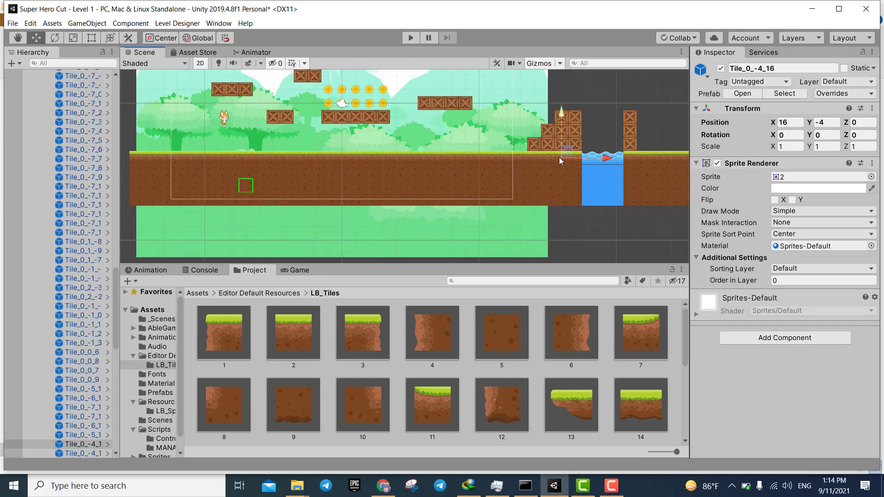
click(546, 158)
click(535, 158)
click(520, 160)
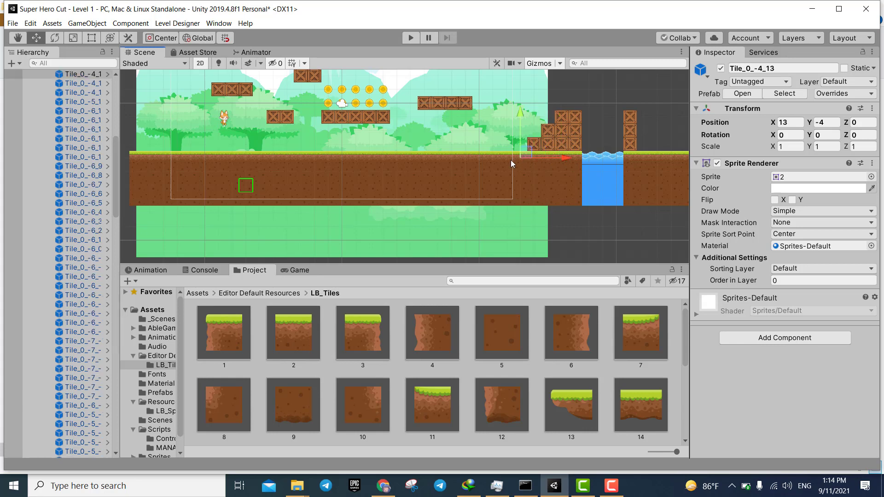
click(507, 160)
click(492, 160)
click(482, 160)
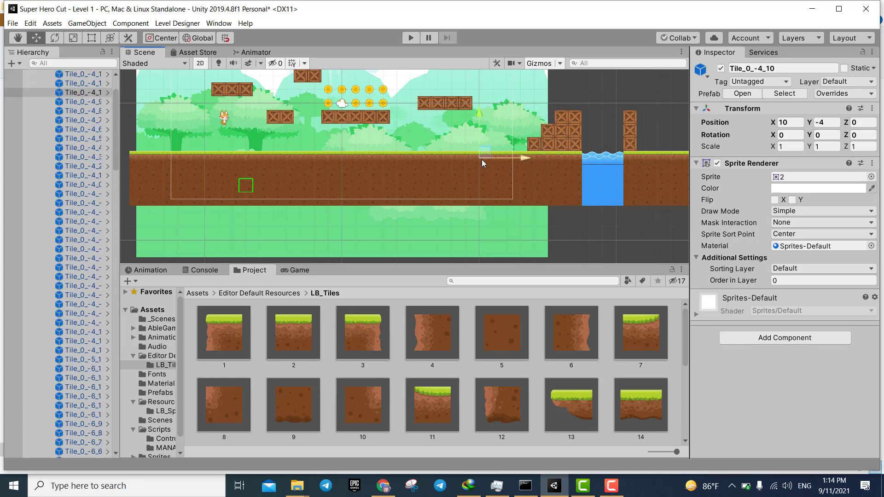
click(466, 158)
click(452, 158)
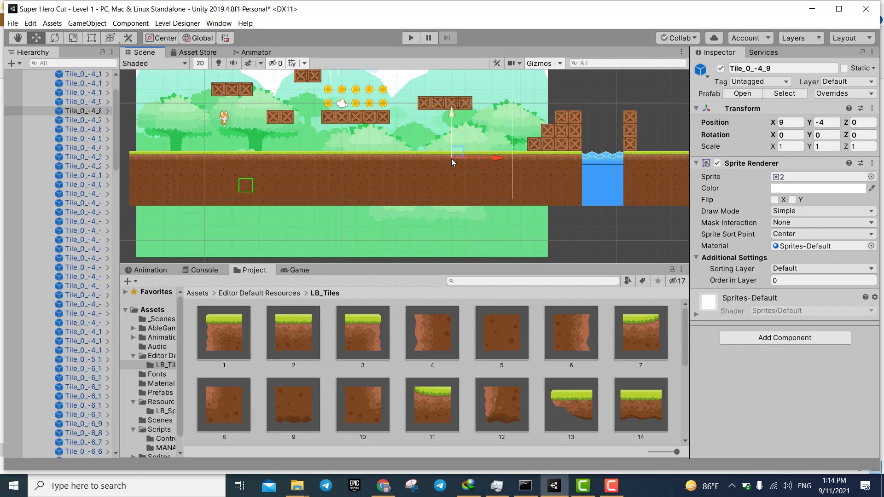
click(438, 159)
click(427, 159)
click(414, 158)
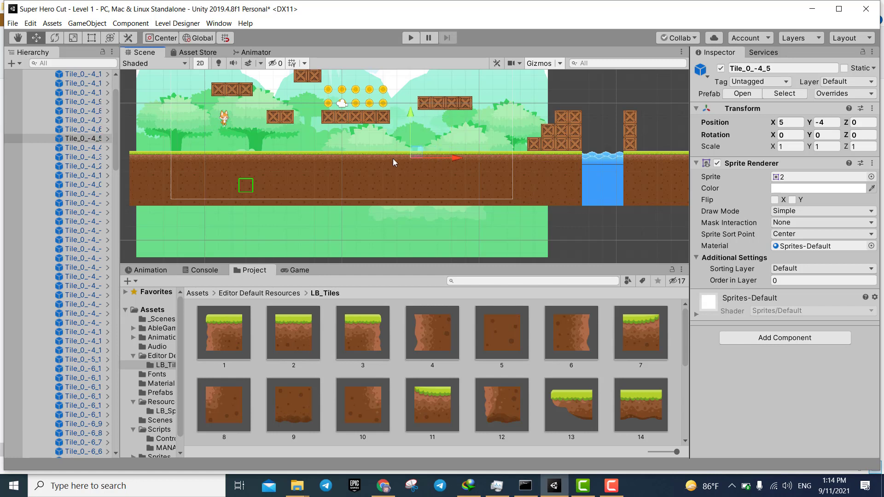
click(393, 158)
click(380, 158)
click(369, 160)
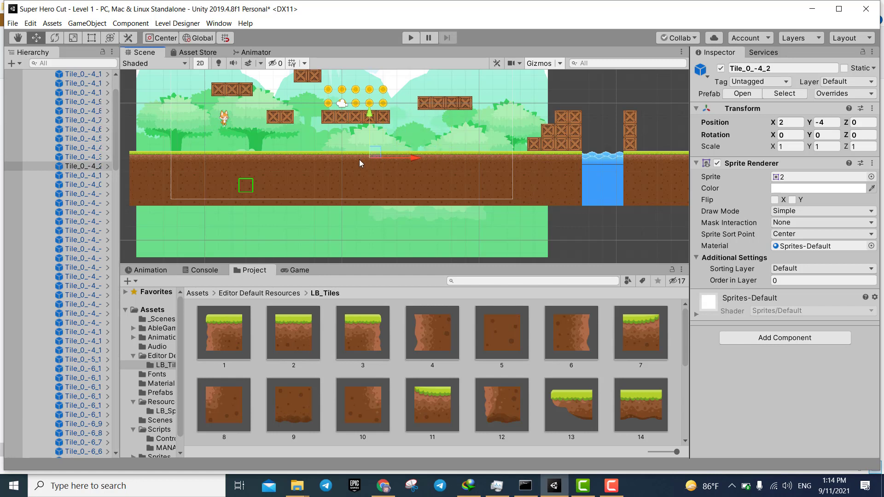
click(359, 160)
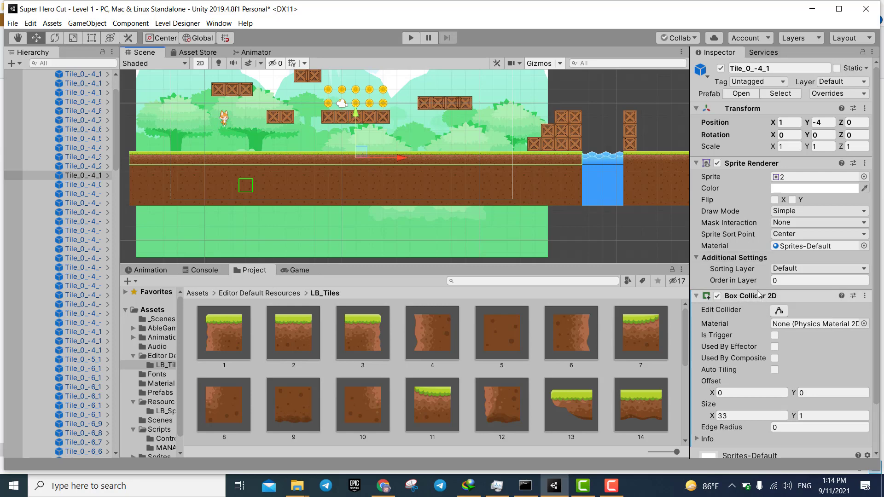
Step: Check that the tile's Box Collider 2D Size reads 33 by 1 with zero offset
scroll(766, 393, down, 3)
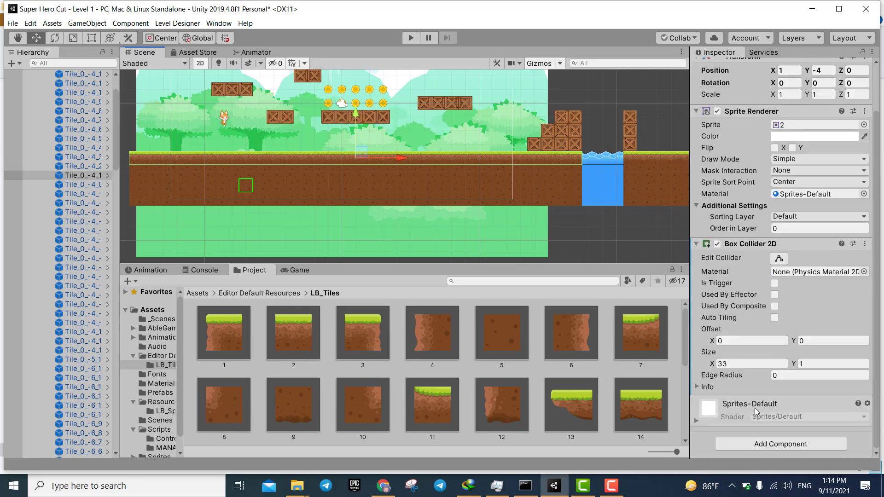
mouse_move(715, 365)
mouse_down()
mouse_move(489, 357)
mouse_move(733, 306)
mouse_up()
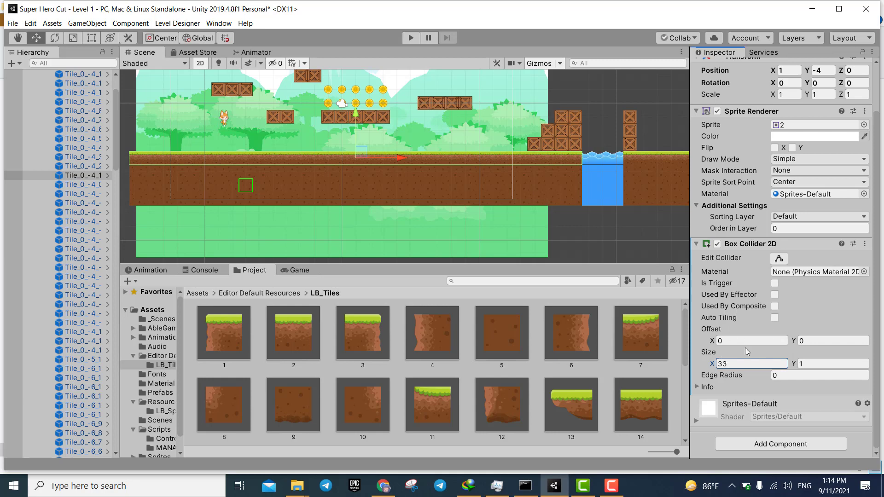
scroll(29, 136, up, 3)
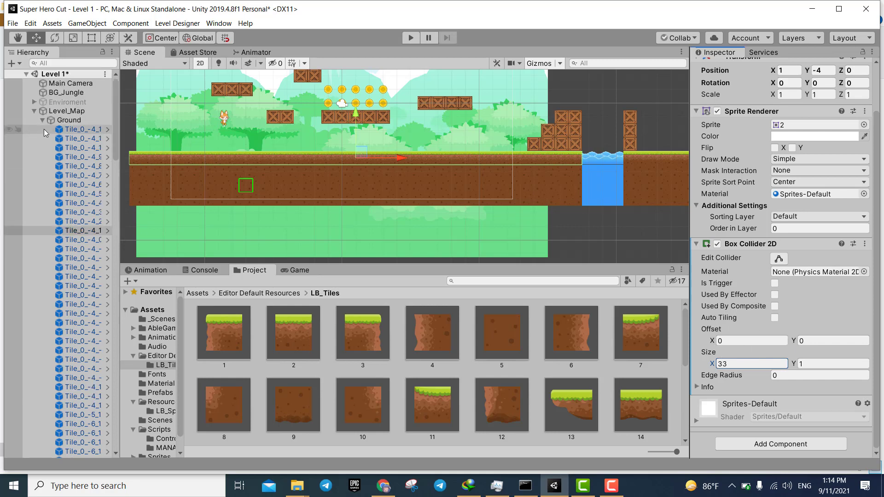
Step: Collapse the Ground list, enter Play mode and walk the fox right along the ground
click(42, 121)
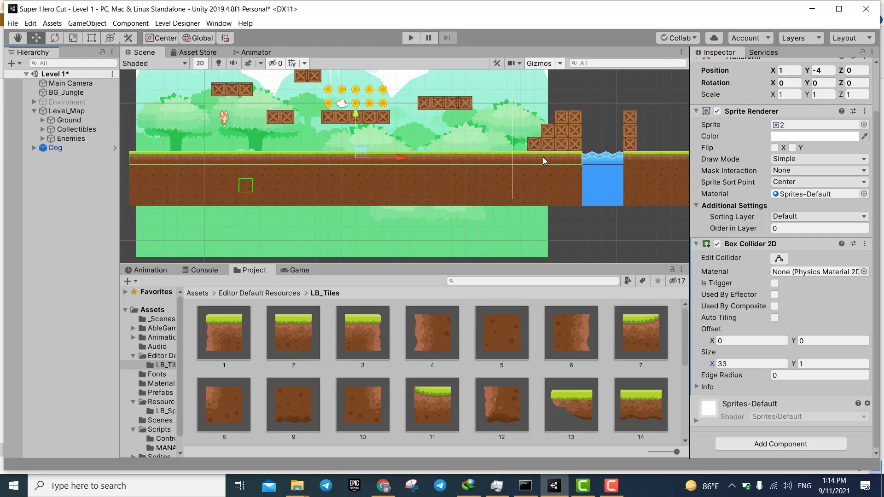
click(411, 37)
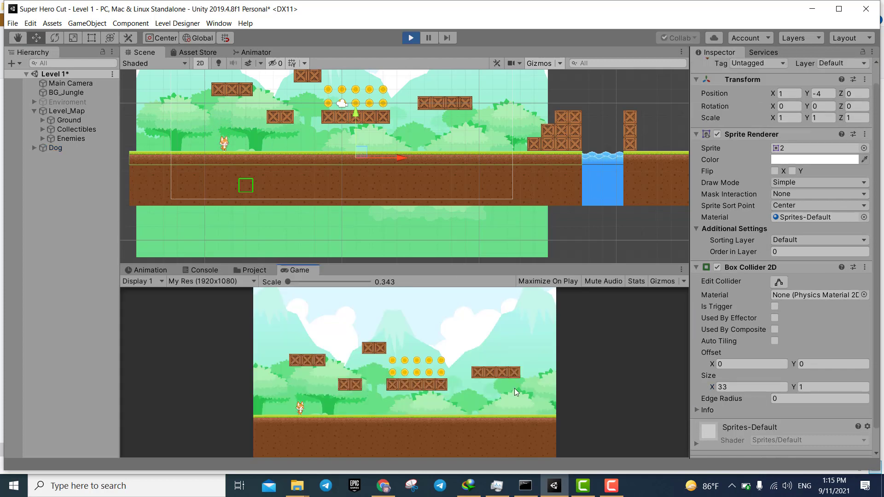
key(Right)
Step: Stop the play test, select Level_Map and erase the stray blue tile beside the fox
click(414, 41)
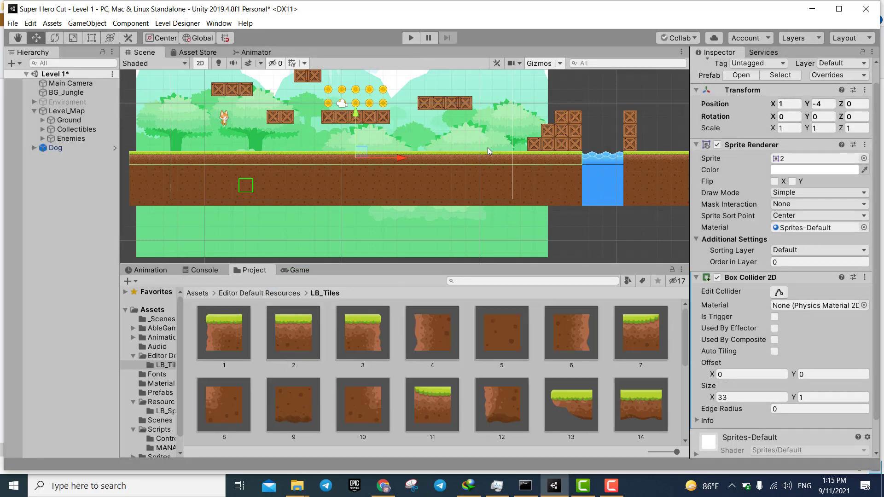
click(54, 109)
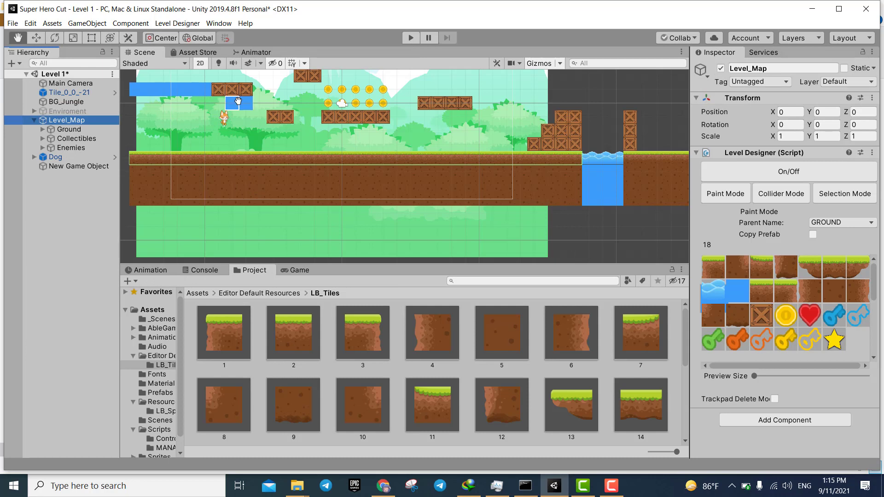
click(238, 101)
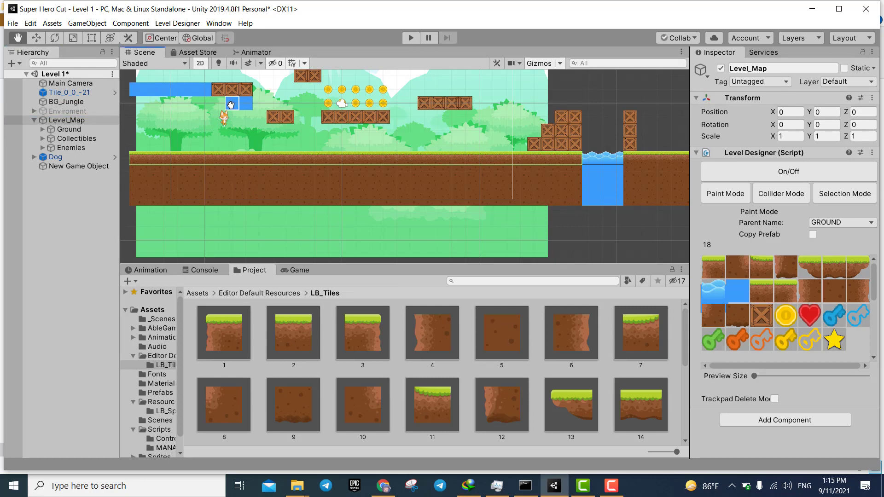
mouse_move(233, 103)
right_down()
mouse_move(255, 115)
mouse_move(139, 95)
right_up()
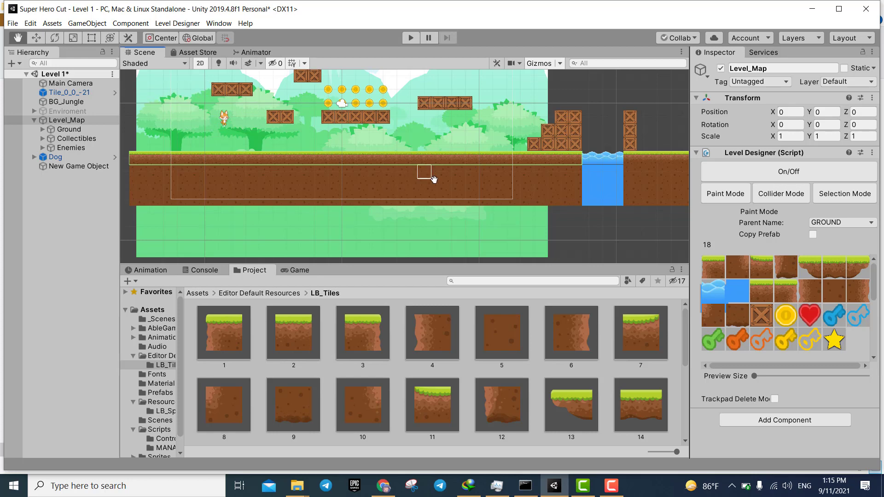
scroll(450, 183, down, 2)
scroll(335, 190, down, 2)
scroll(198, 162, down, 2)
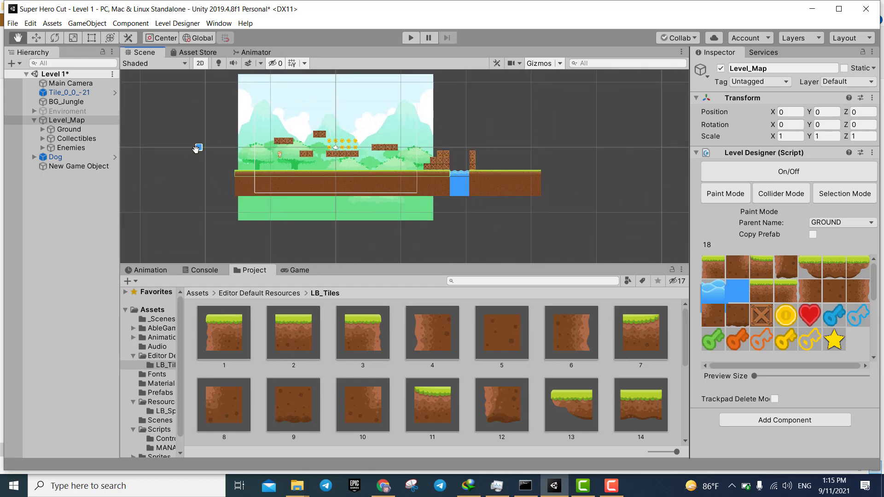
scroll(202, 157, down, 3)
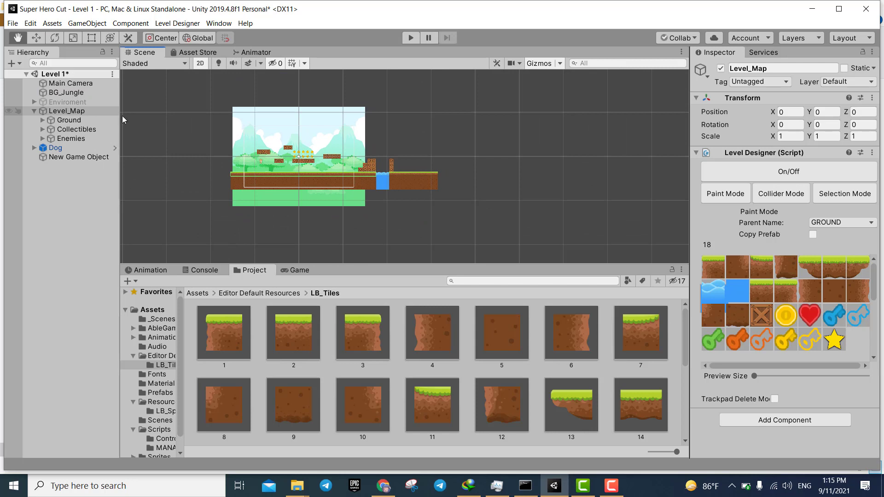
Step: In Collider Mode, give the four floating crates one merged box collider, then switch the designer off
click(768, 177)
click(769, 176)
click(790, 198)
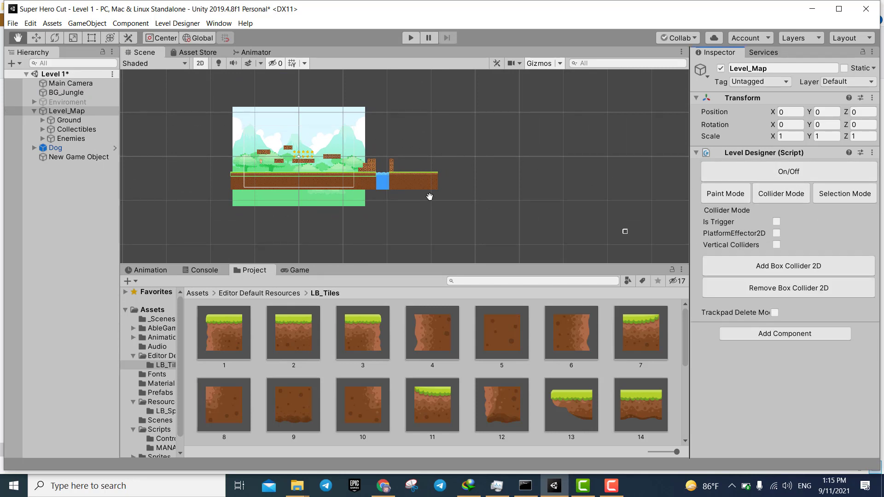
scroll(320, 179, up, 2)
scroll(323, 185, up, 3)
scroll(322, 184, up, 2)
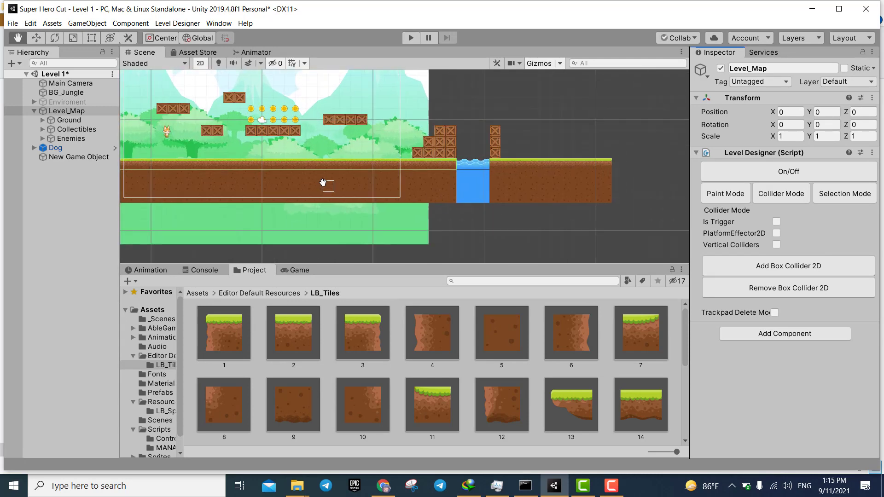
drag(328, 114, 360, 116)
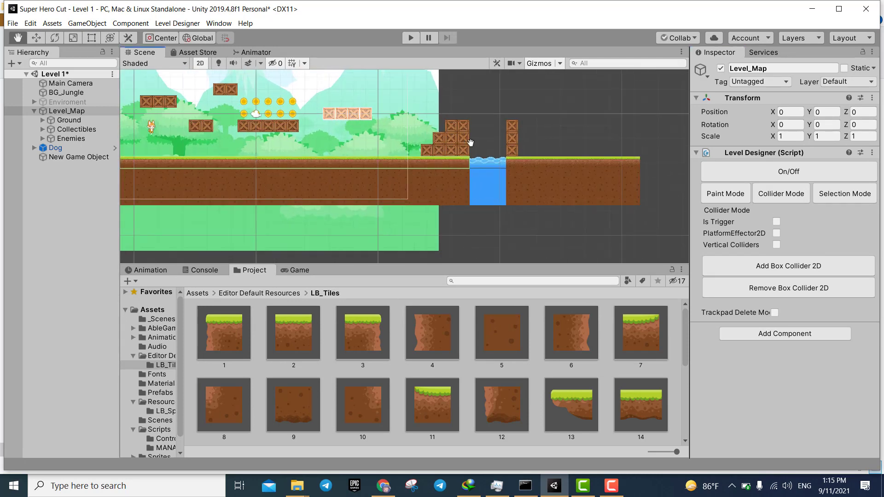
click(803, 268)
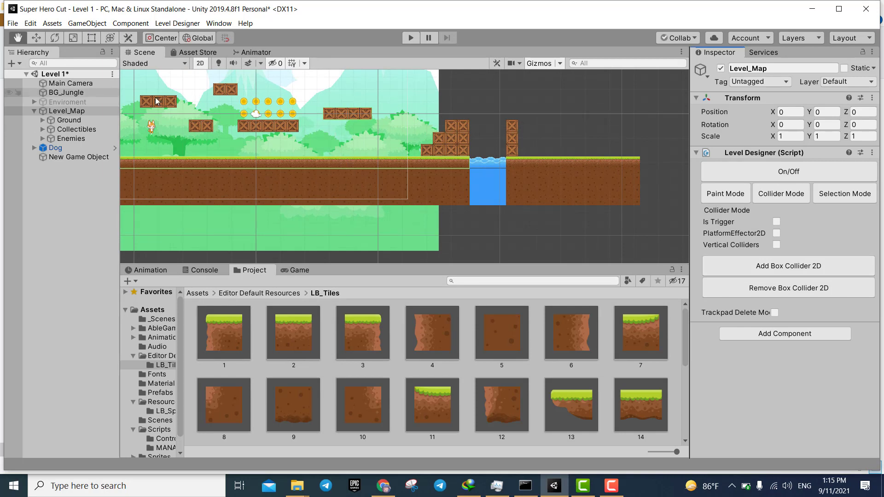
click(774, 170)
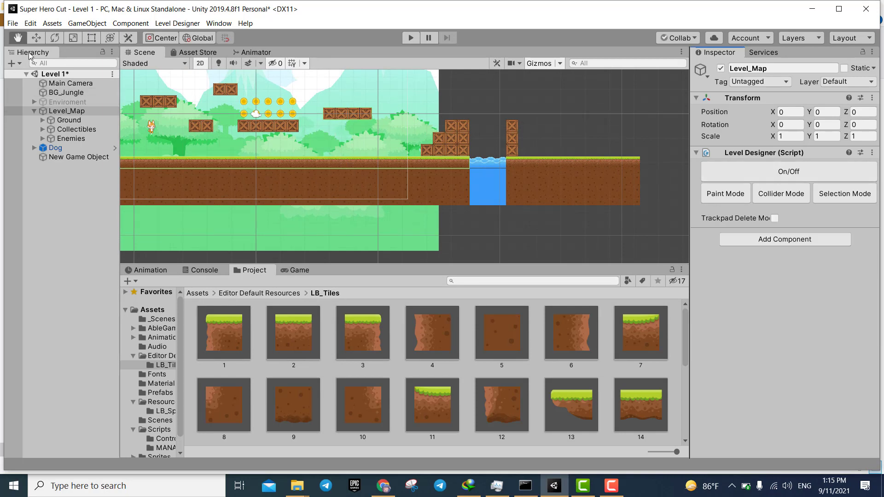
Step: Select crates in the floating row until Tile_0_0_8 shows its 4 by 1 Box Collider 2D
click(36, 38)
click(335, 115)
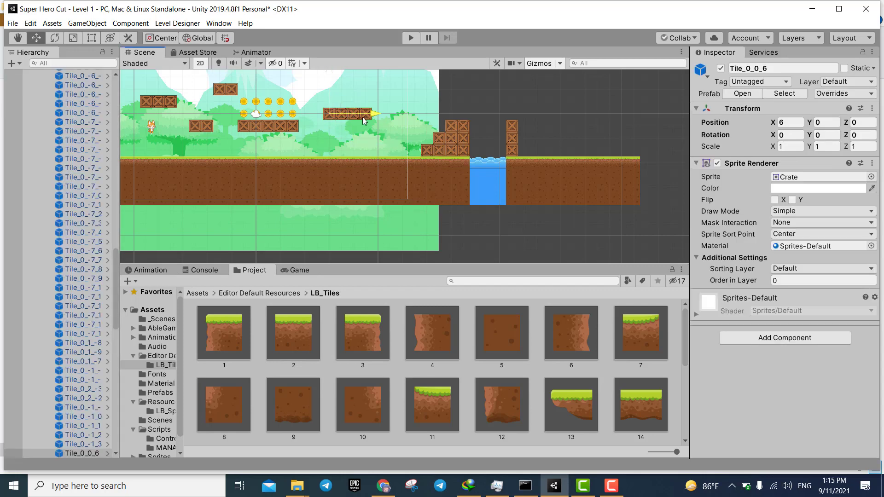
click(410, 149)
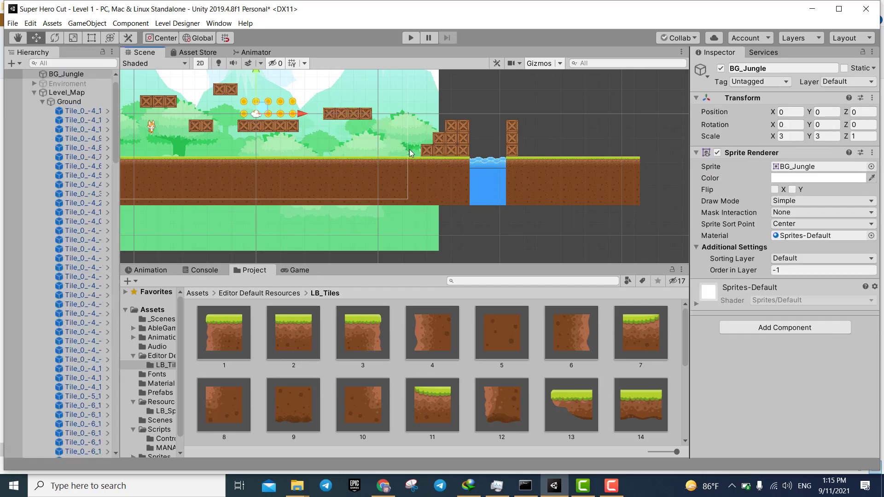
click(354, 118)
click(344, 115)
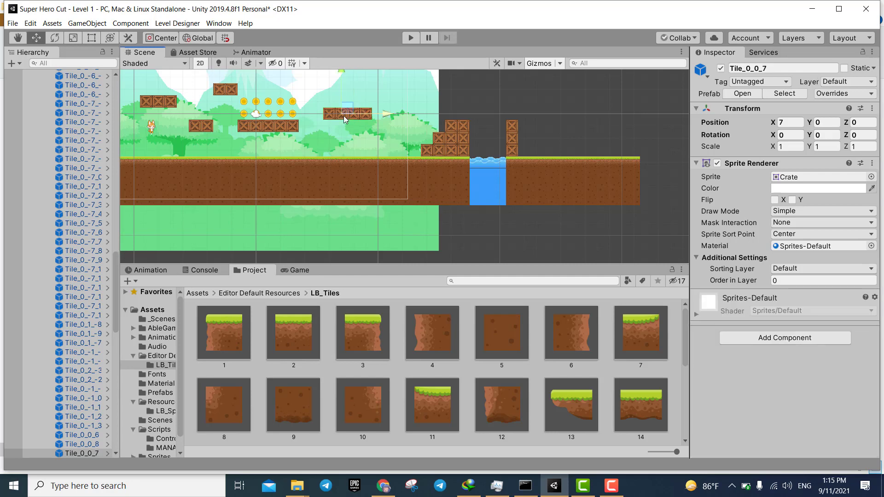
scroll(362, 126, up, 3)
scroll(362, 126, up, 3)
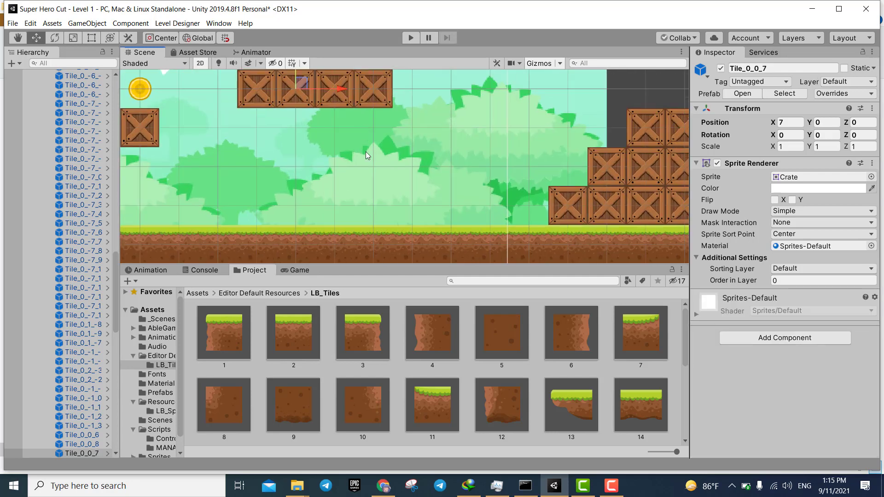
middle_drag(383, 118, 386, 184)
click(496, 180)
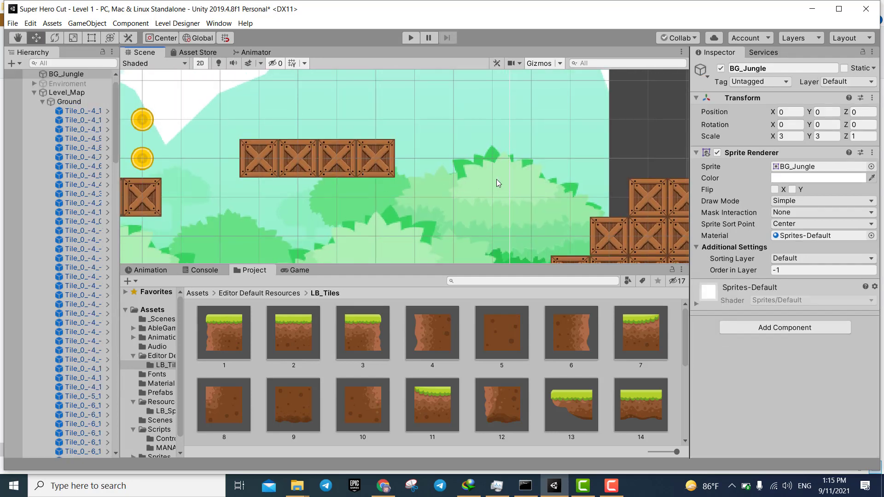
click(381, 162)
click(331, 169)
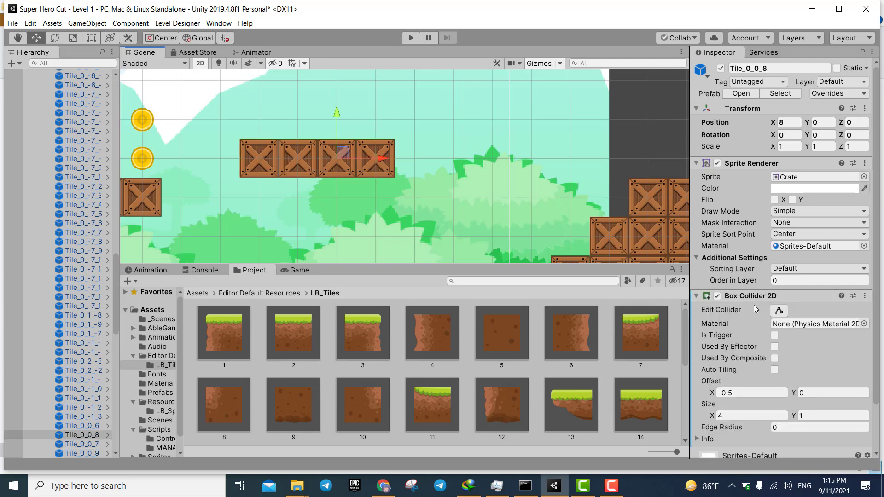
Step: Lift crate Tile_0_0_8 out of the row, drop it back in line, then zoom out
mouse_move(339, 119)
mouse_down()
mouse_move(339, 83)
mouse_move(346, 99)
mouse_up()
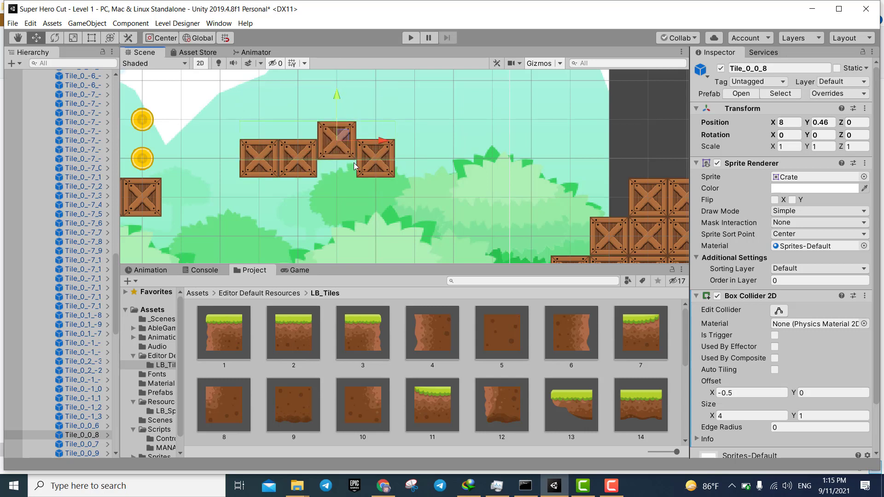
drag(343, 152, 349, 170)
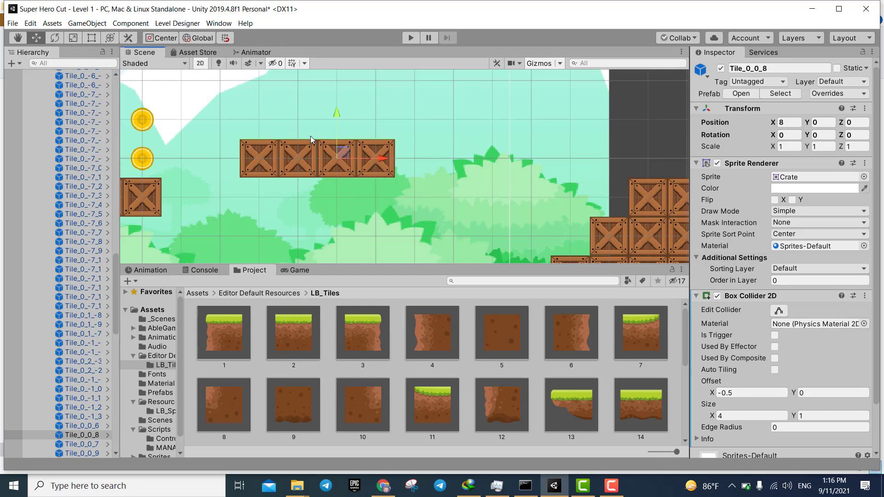
scroll(377, 157, down, 3)
scroll(378, 158, down, 3)
scroll(378, 157, down, 2)
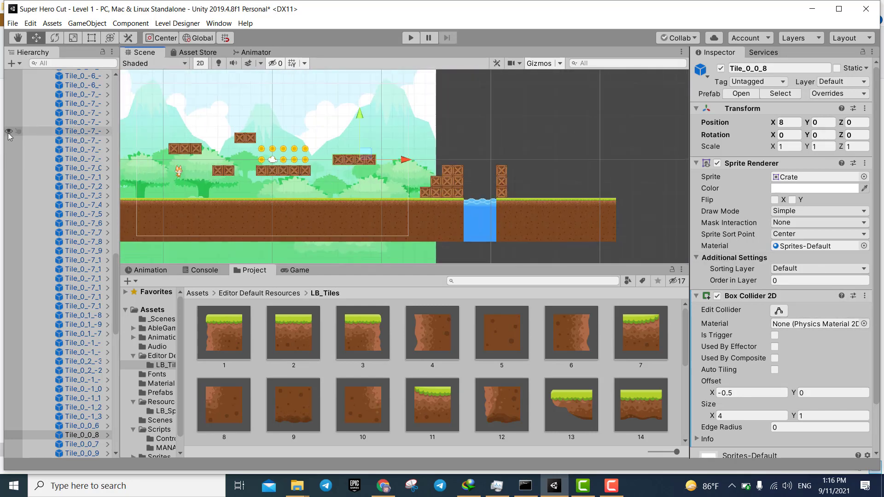
scroll(37, 134, down, 5)
scroll(53, 112, up, 5)
scroll(54, 112, up, 5)
scroll(52, 120, up, 5)
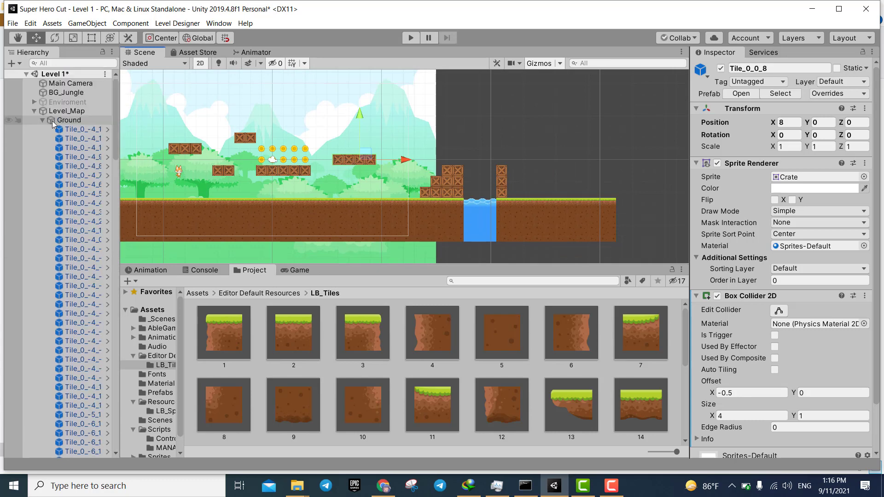
Step: Give the left three-crate row one merged box collider in Level_Map's Collider Mode
click(35, 112)
click(51, 112)
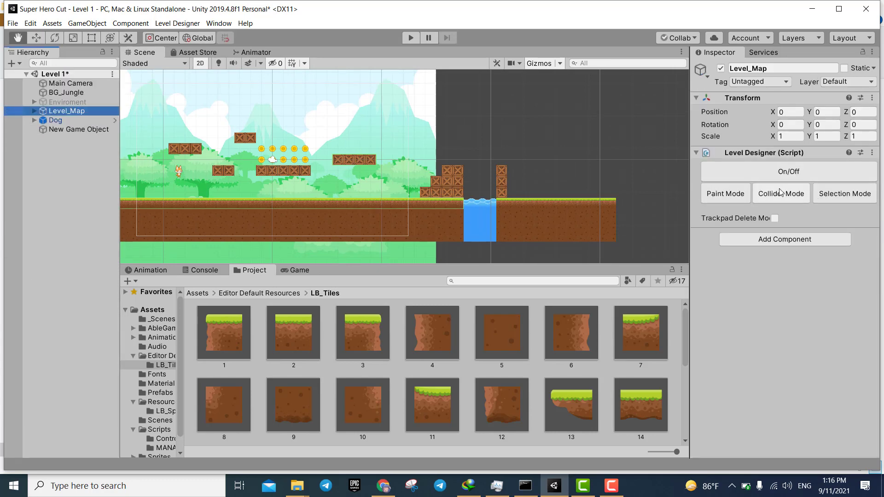
click(800, 198)
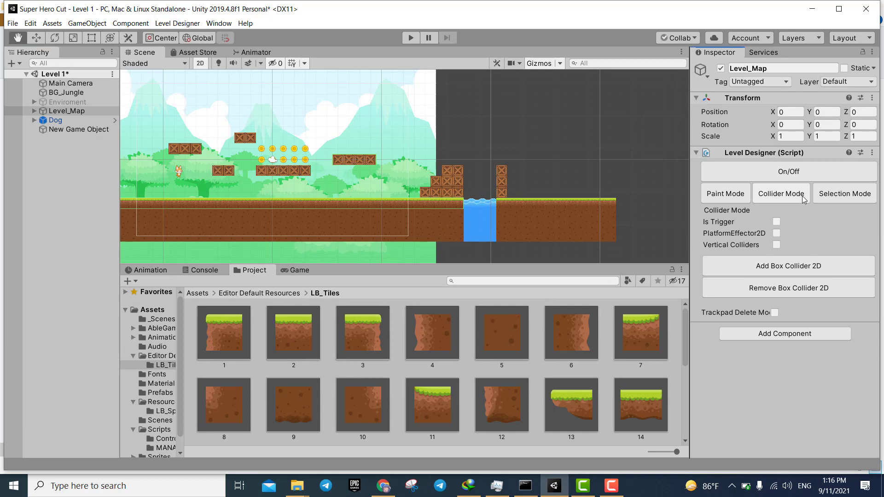
drag(197, 150, 183, 150)
click(174, 150)
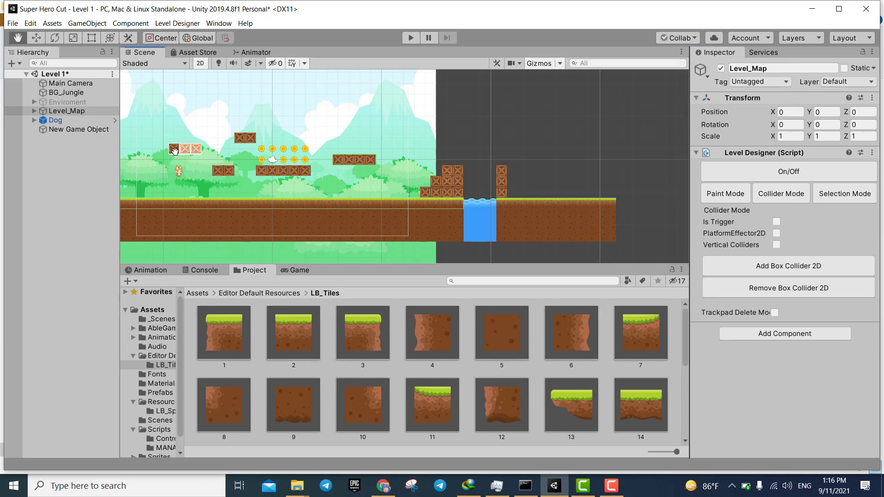
click(801, 271)
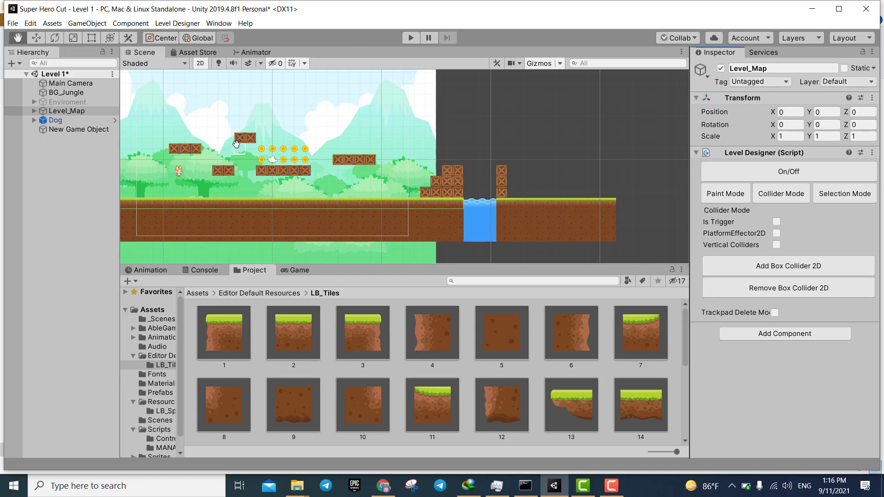
Step: Add merged colliders to the top two-crate, small two-crate and five-crate platforms, then turn the designer off
drag(239, 138, 251, 137)
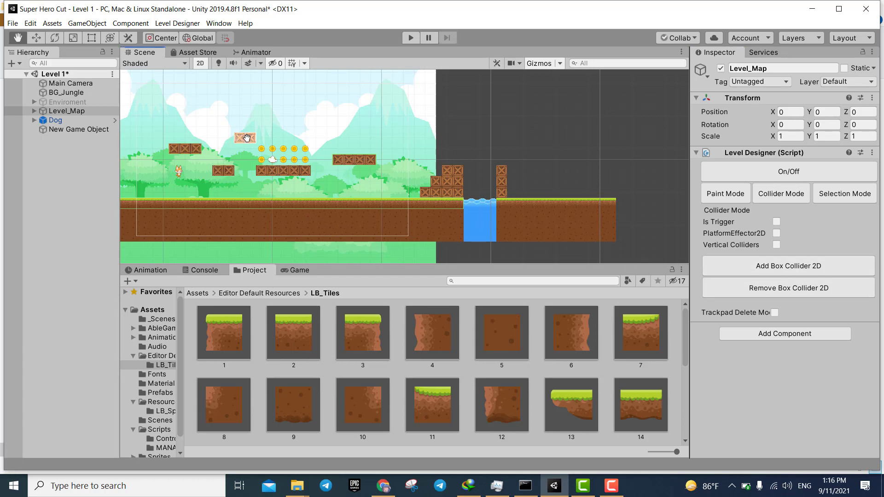
click(782, 265)
click(220, 172)
drag(221, 173, 230, 172)
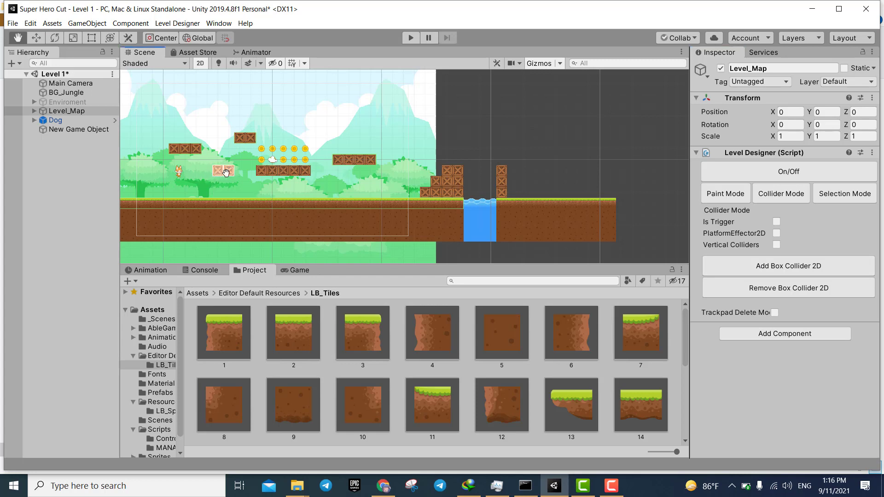
click(762, 266)
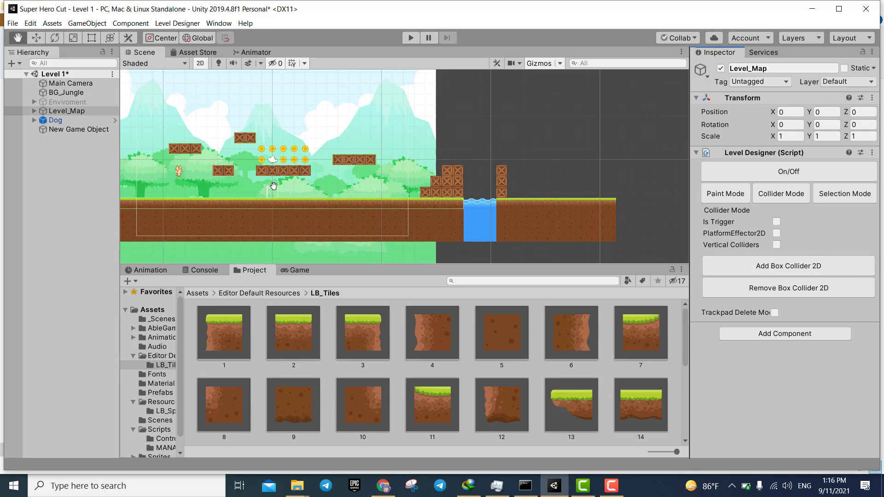
click(262, 172)
drag(262, 173, 305, 173)
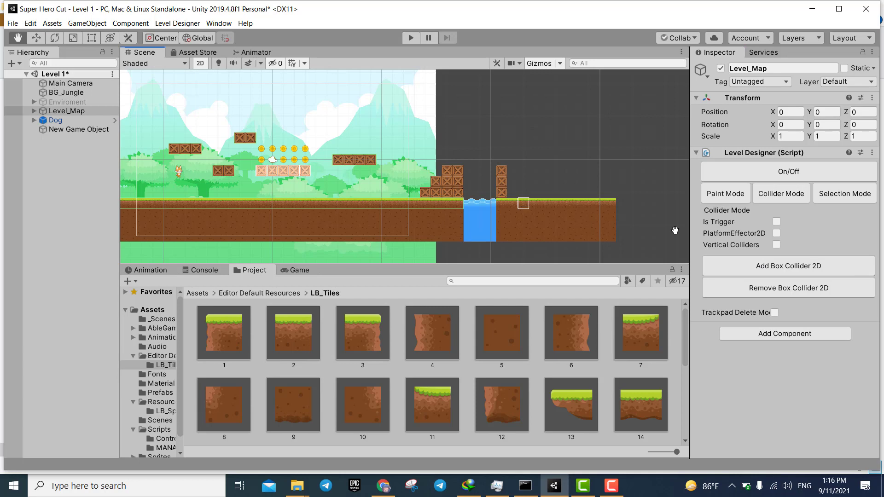
click(805, 271)
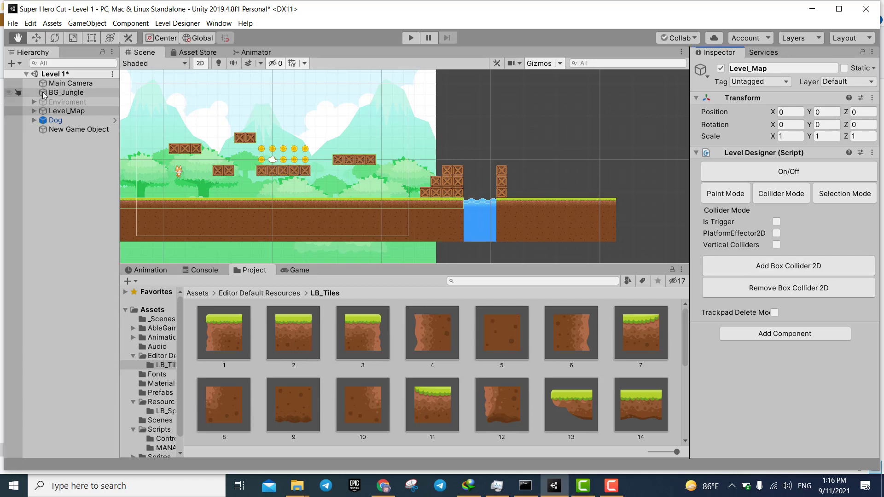
click(819, 173)
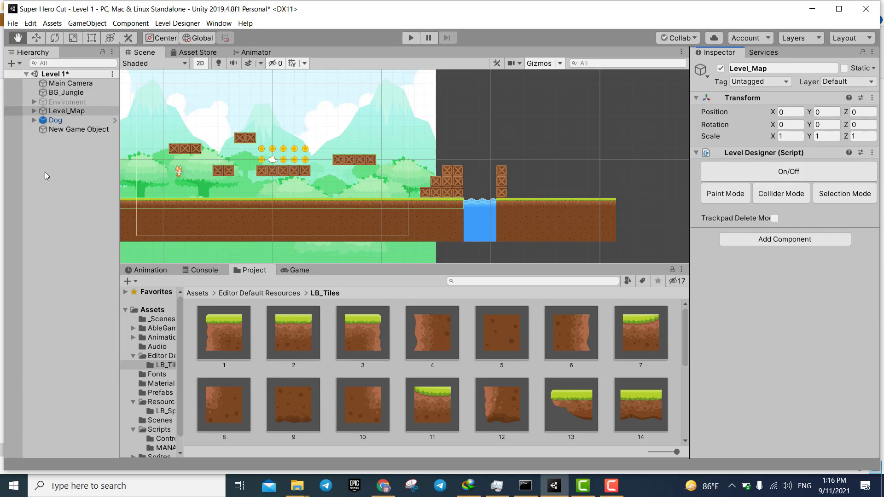
Step: Click crates on the five-crate, top and left platforms to check their merged Box Collider 2D sizes
key(w)
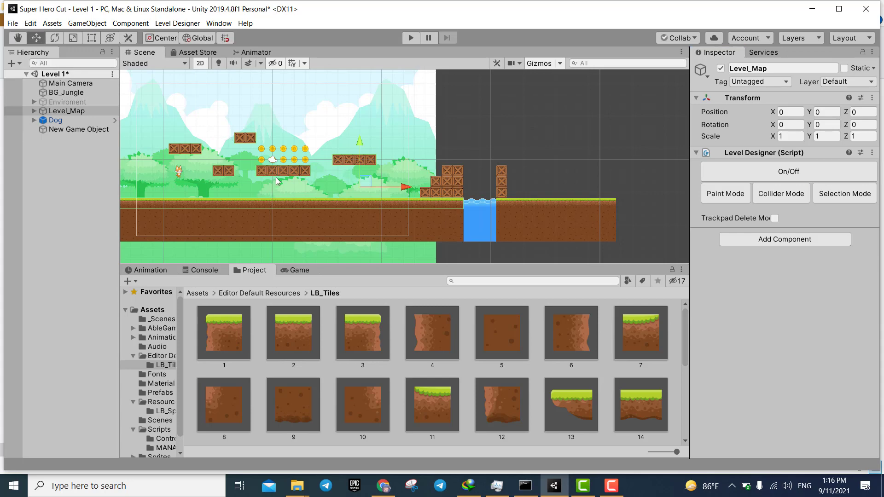
scroll(278, 178, up, 3)
scroll(319, 172, up, 4)
click(342, 164)
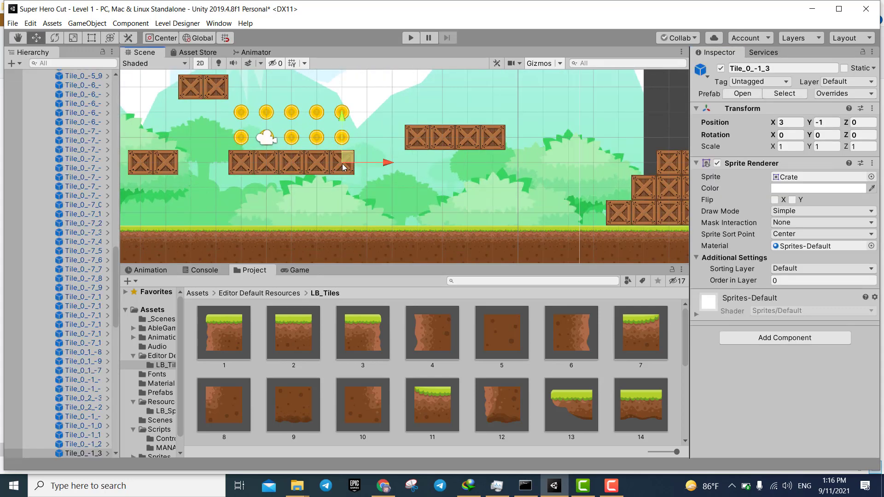
click(294, 162)
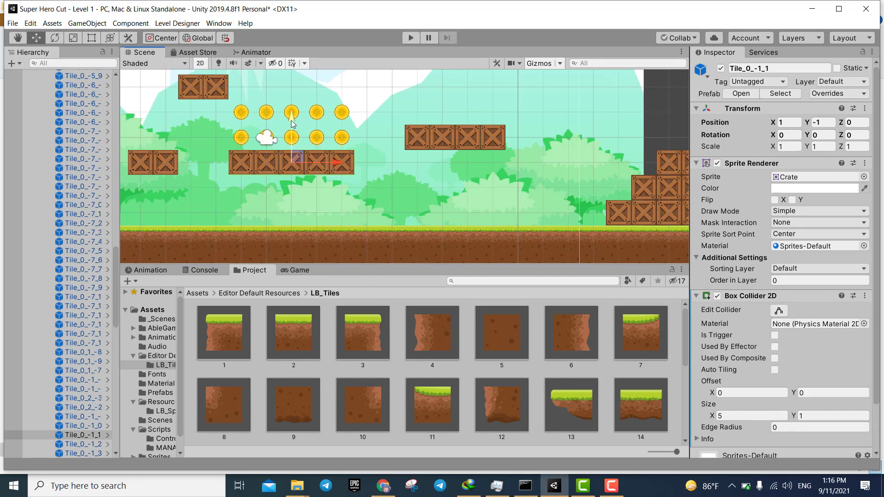
mouse_move(291, 124)
mouse_down()
mouse_move(291, 158)
mouse_move(290, 124)
mouse_up()
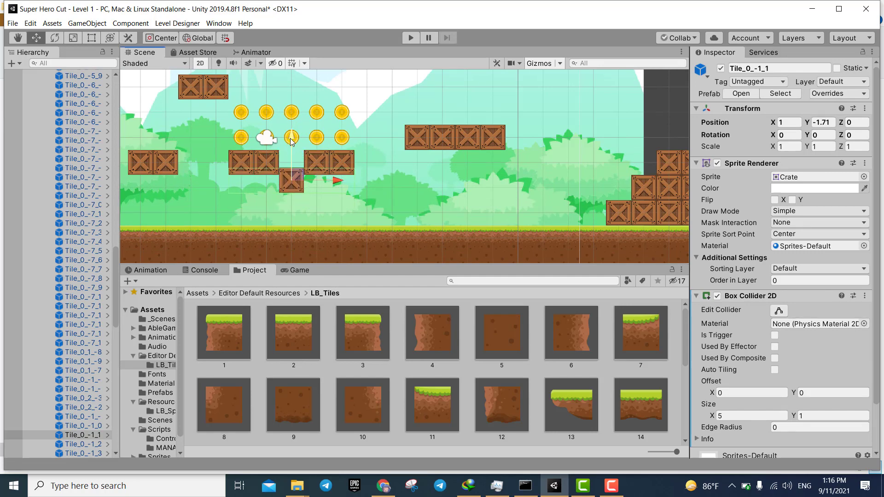
middle_drag(307, 190, 428, 212)
click(265, 187)
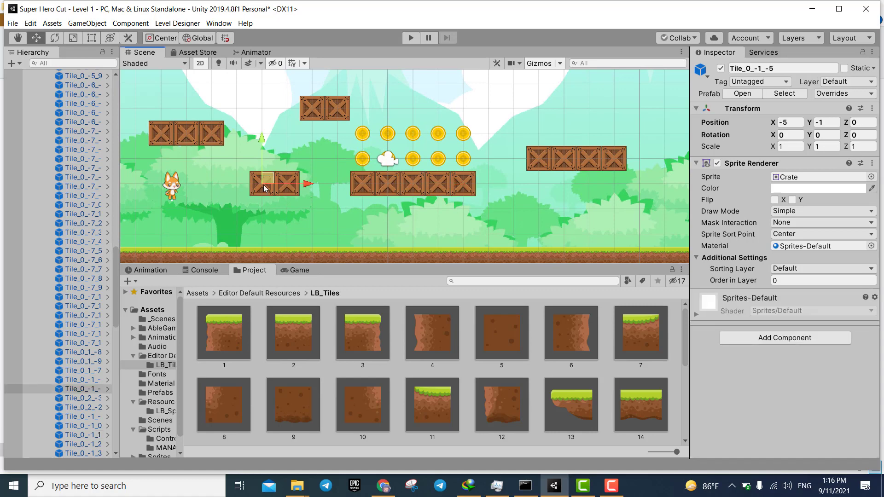
click(302, 211)
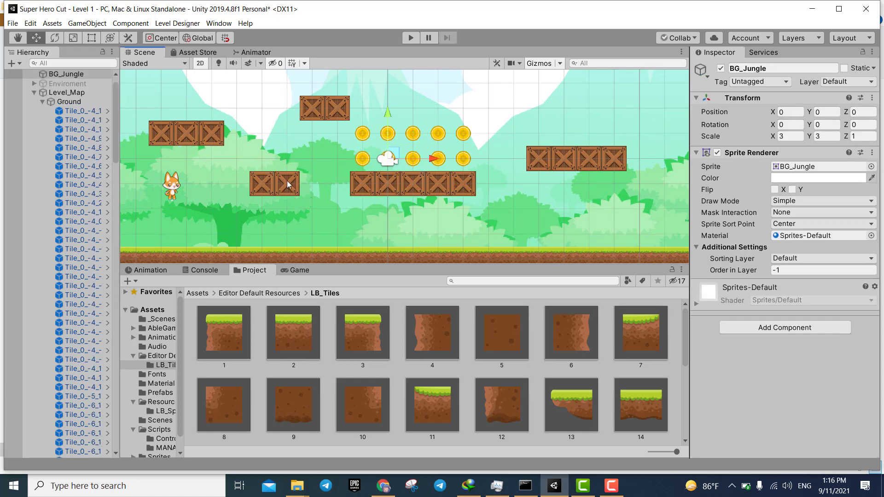
click(286, 181)
click(335, 115)
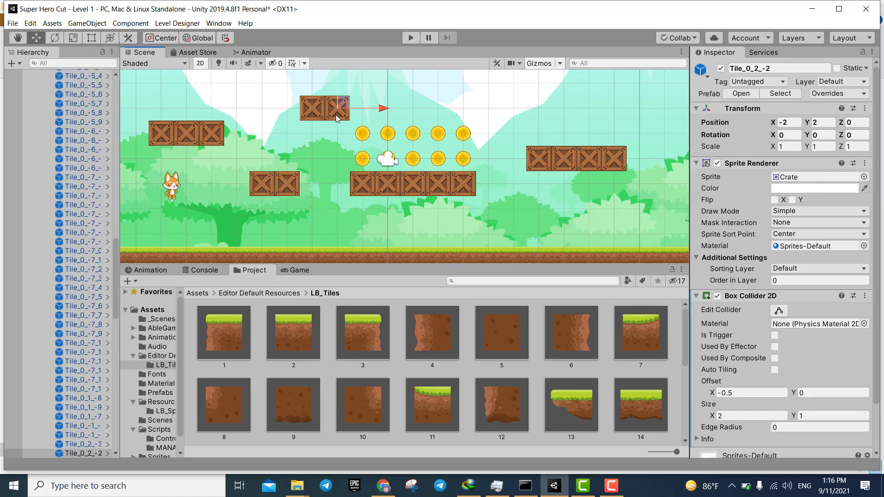
click(184, 133)
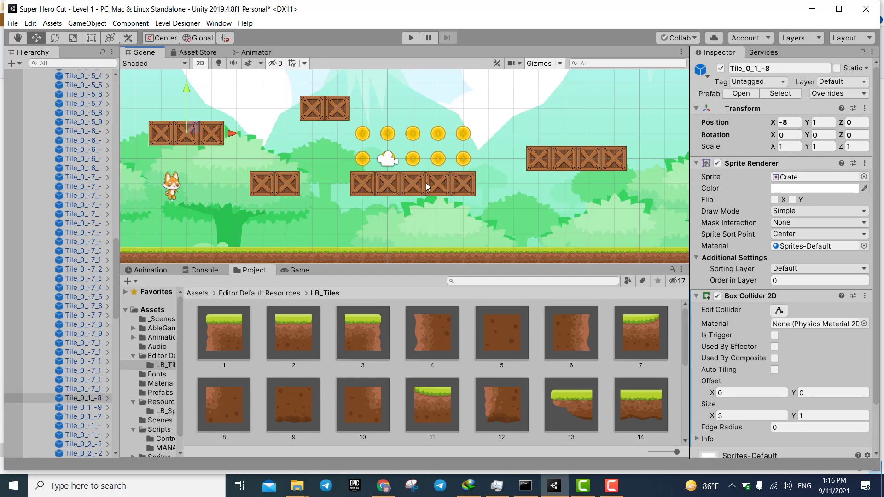
Step: Zoom out and pan to the crate stairs and water gap at the level's right end
scroll(427, 184, down, 3)
middle_drag(606, 193, 398, 206)
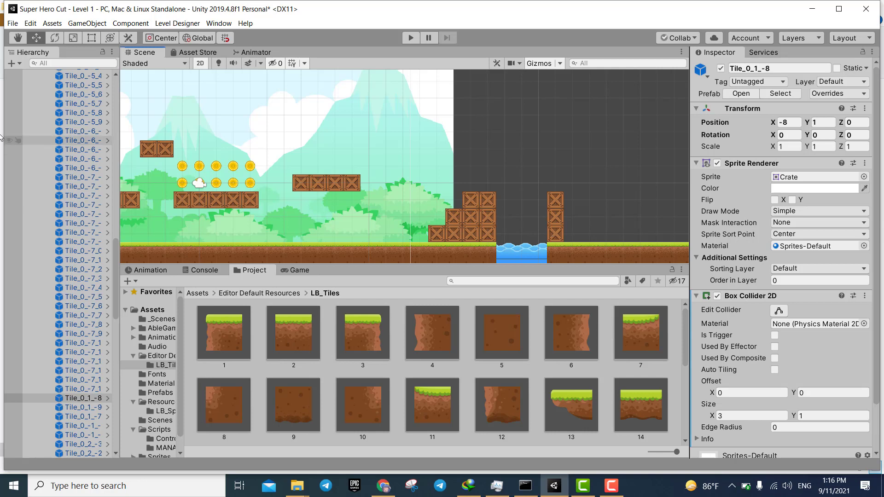
scroll(23, 148, up, 10)
scroll(30, 159, up, 3)
scroll(30, 158, up, 5)
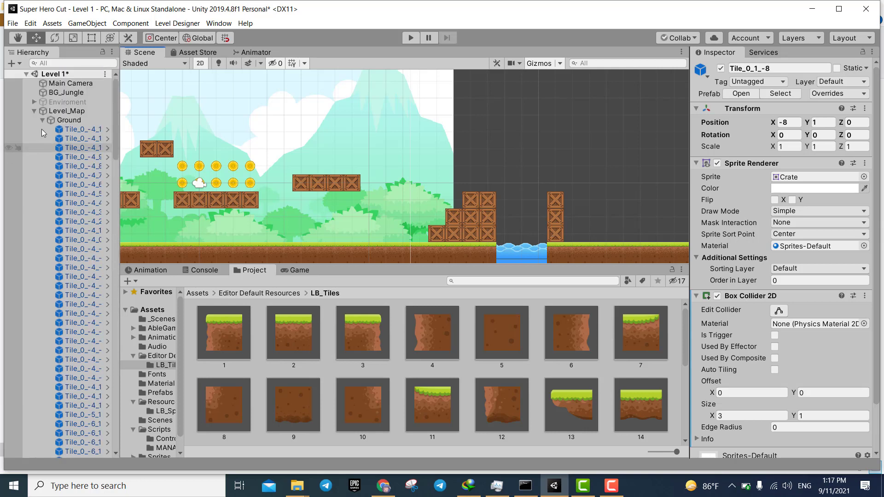
Step: Give the three-crate column by the water gap a single vertical merged collider
click(67, 110)
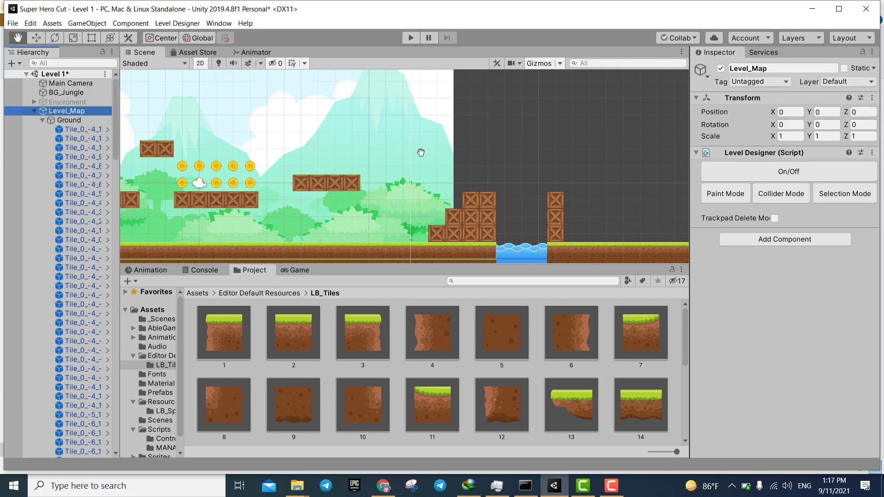
click(785, 194)
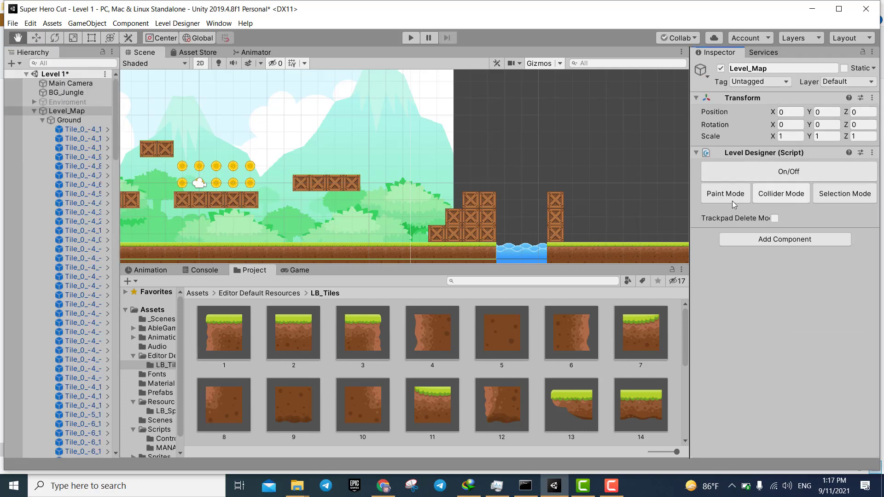
click(782, 172)
click(763, 193)
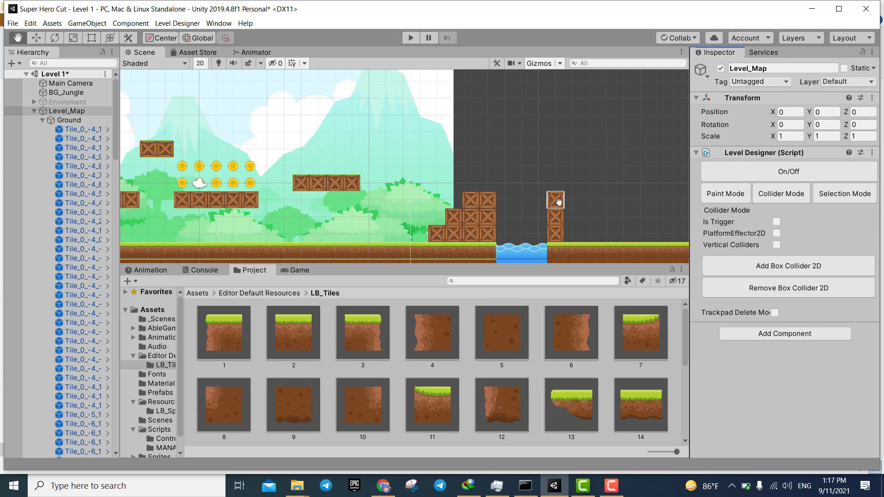
drag(559, 202, 556, 234)
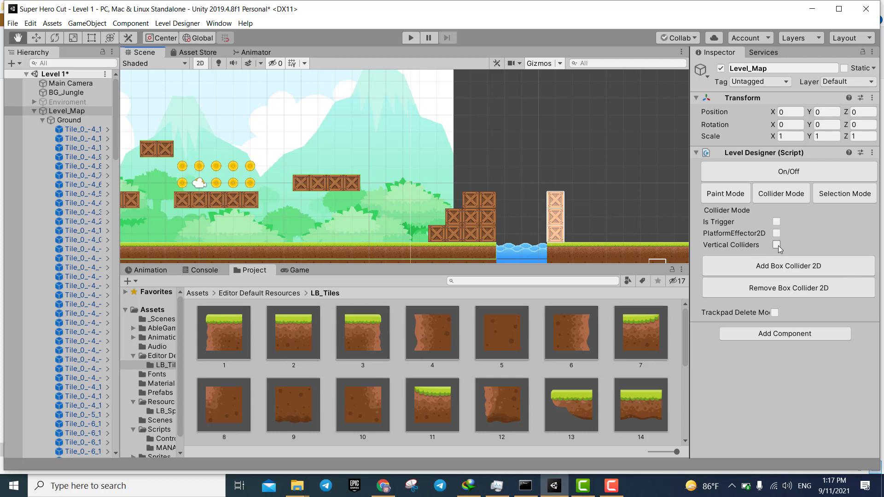
click(777, 245)
click(776, 269)
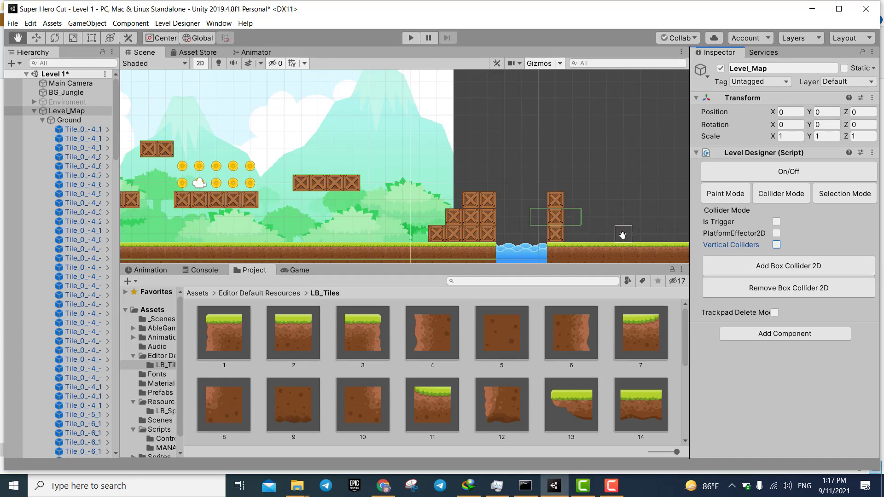
drag(556, 199, 556, 232)
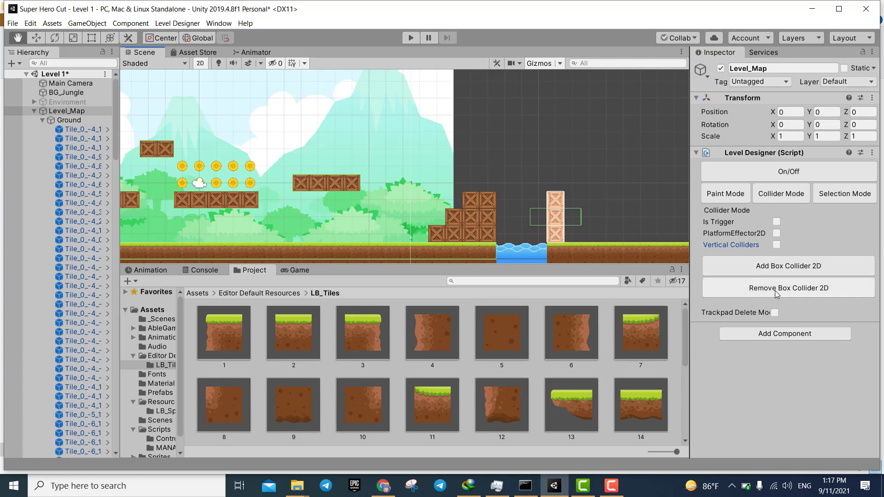
click(813, 292)
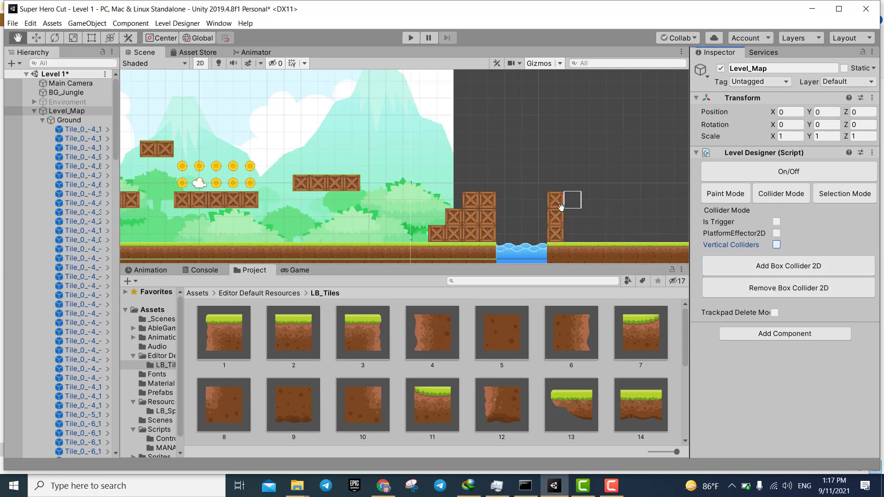
drag(555, 199, 556, 234)
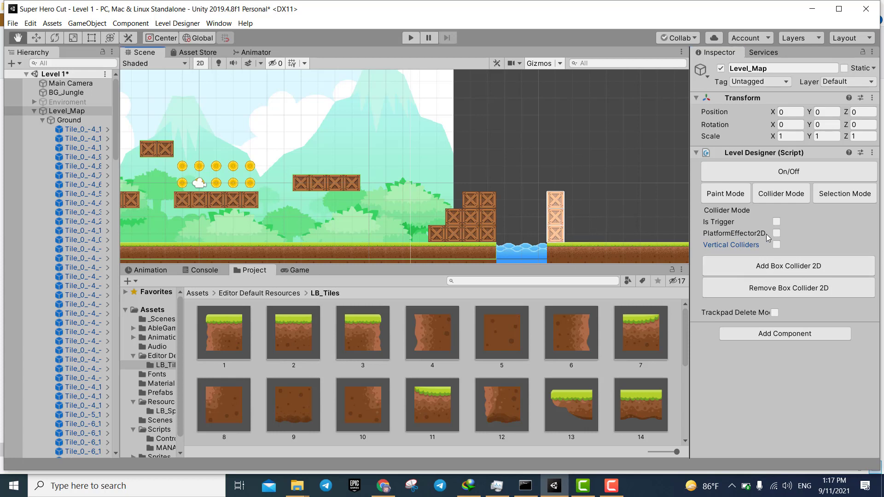
click(777, 245)
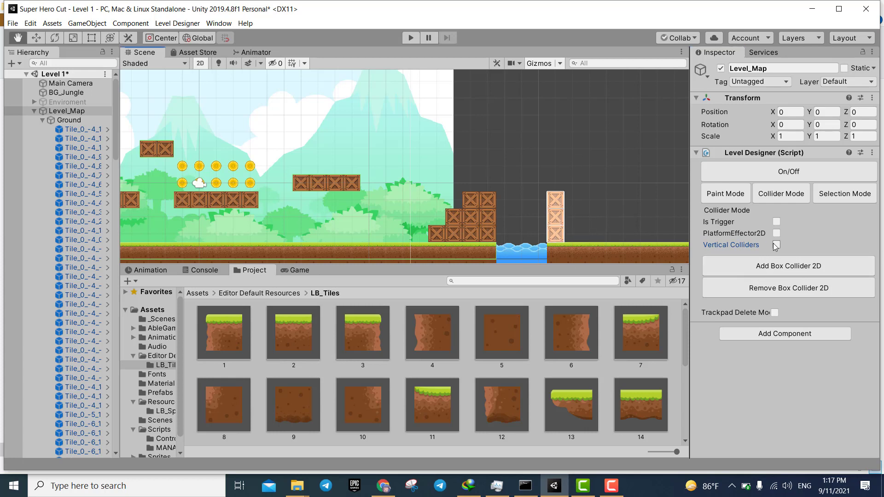
click(774, 268)
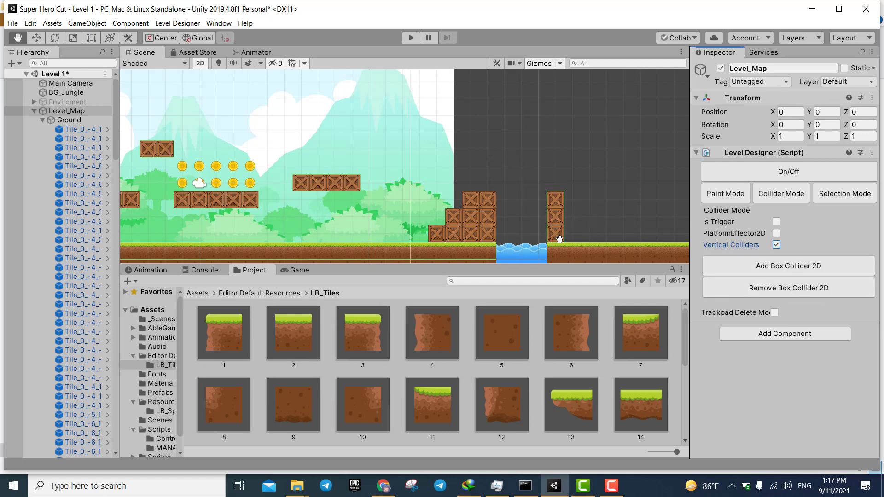
Step: Switch back to horizontal colliders and add one across the stairs' bottom crate row
drag(493, 237, 449, 230)
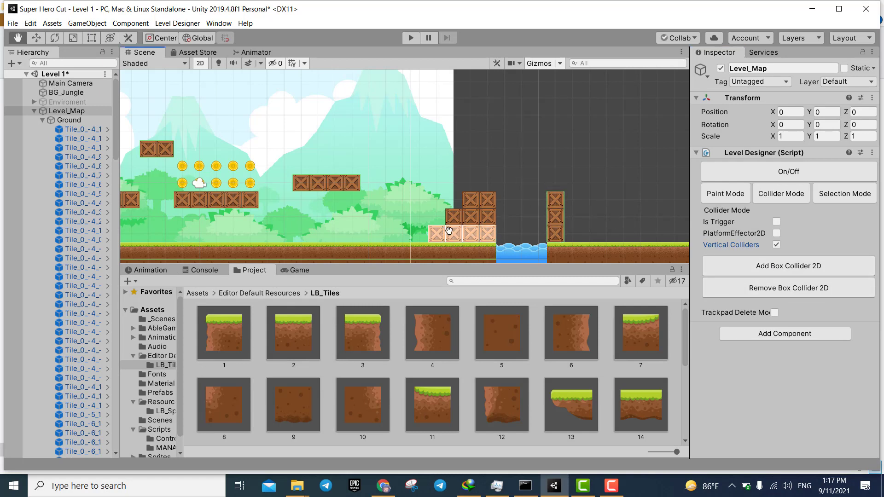
click(777, 245)
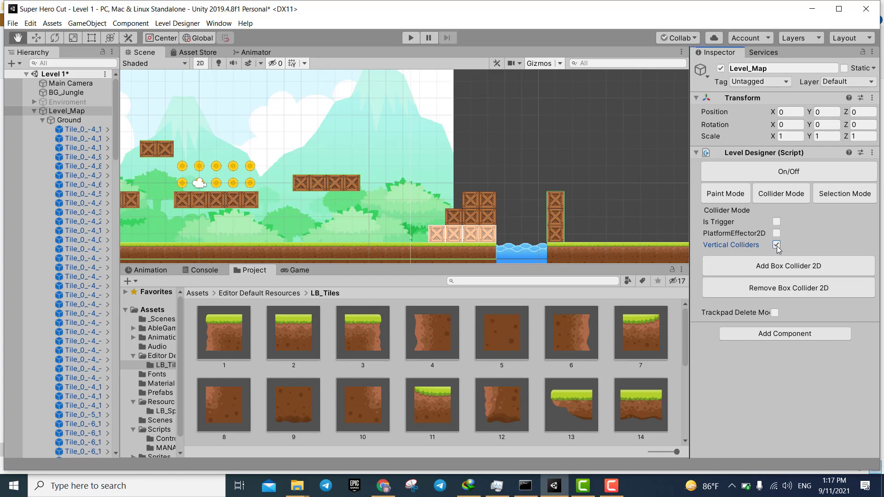
click(782, 270)
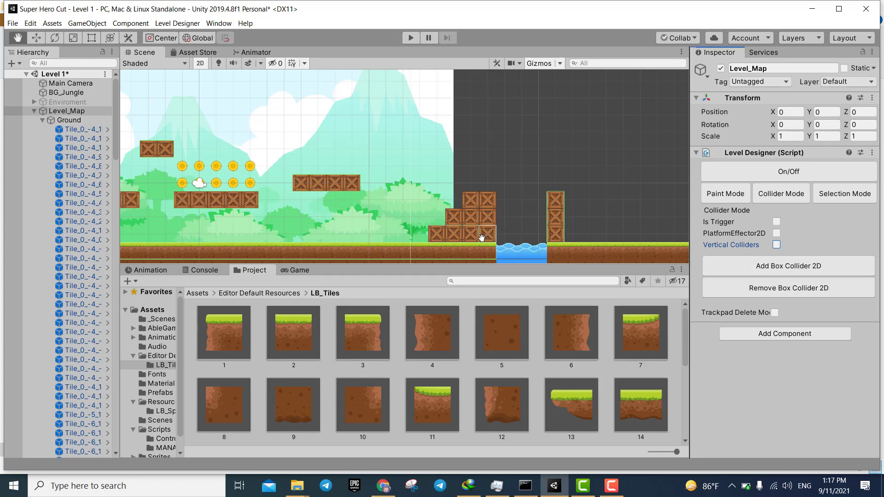
Step: Replace the collider on the bottom four stair crates with one merged box collider
scroll(454, 255, up, 5)
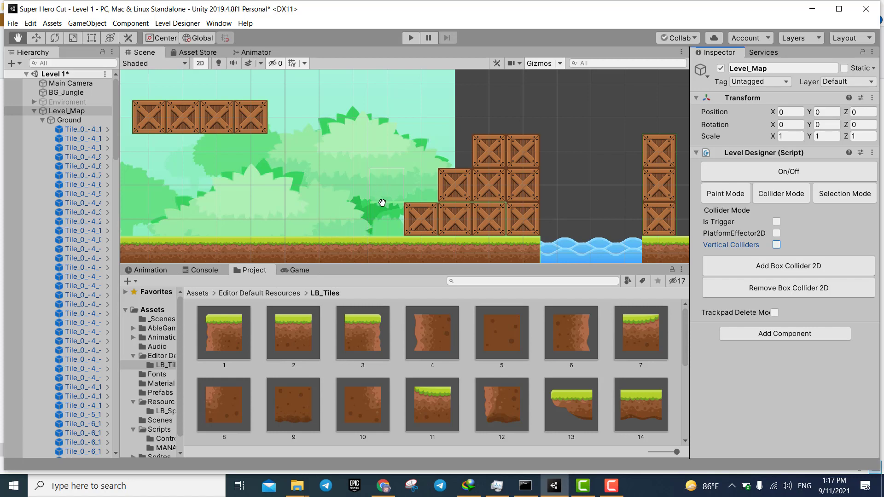
drag(416, 219, 532, 223)
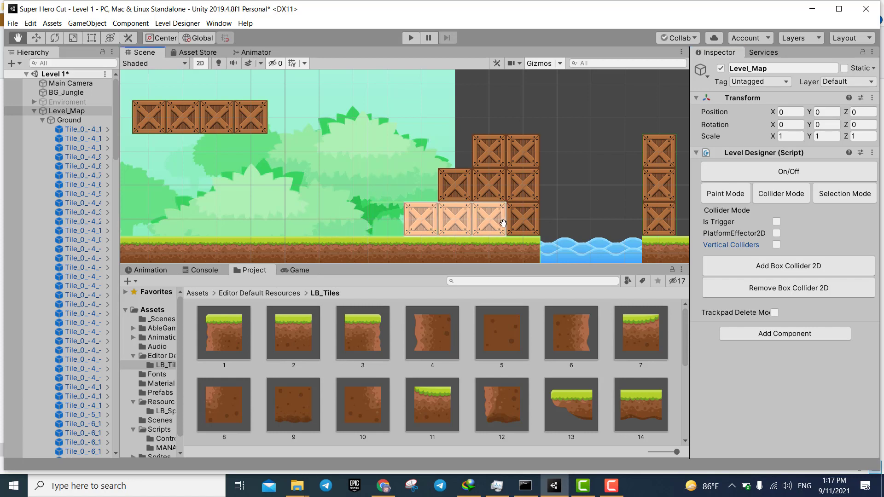
click(806, 292)
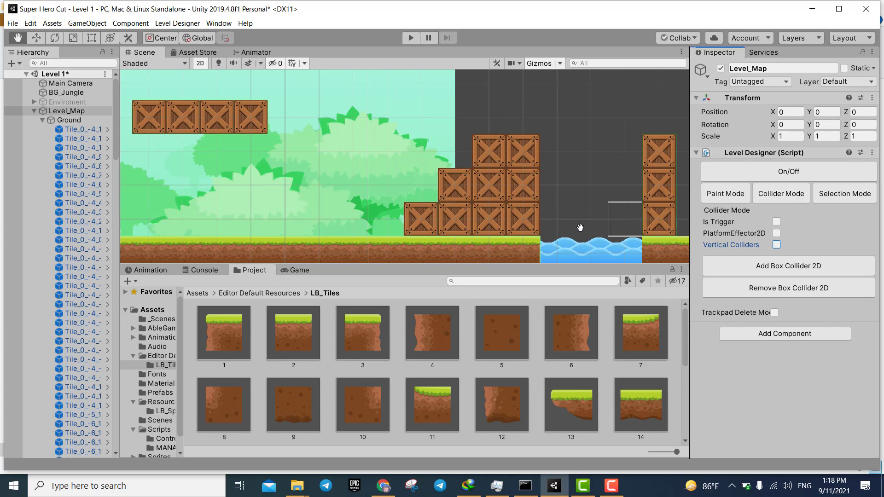
drag(414, 229, 537, 262)
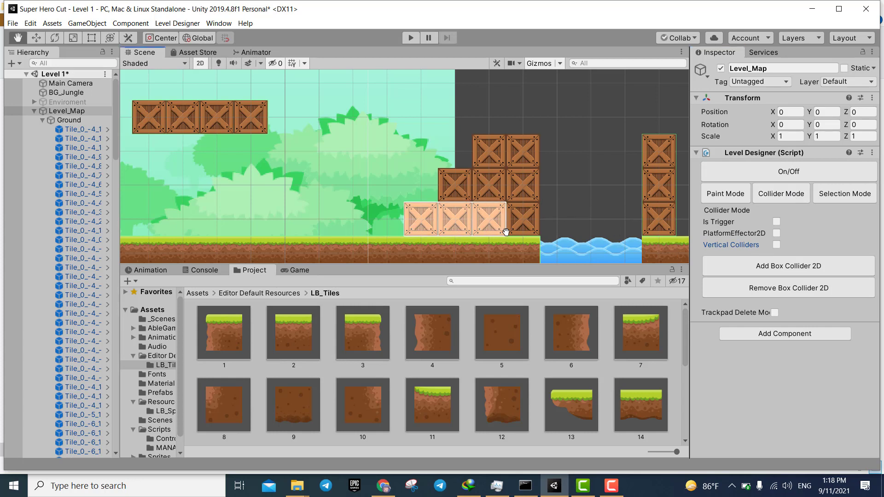
click(777, 270)
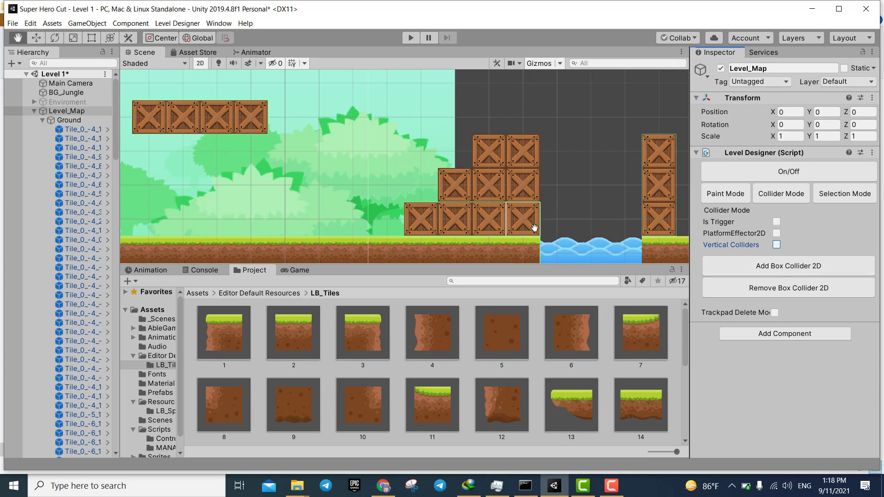
Step: Add merged colliders to the middle three and top two stair crates, then zoom out
drag(454, 187, 525, 186)
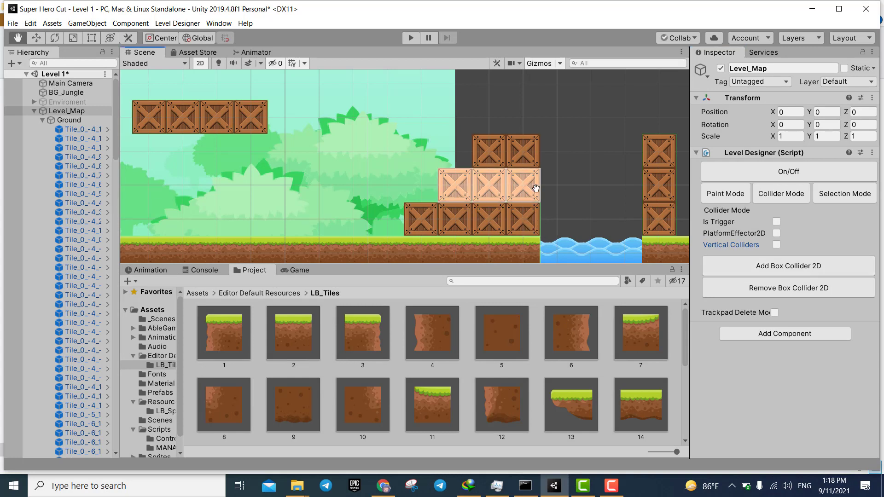
click(804, 270)
drag(489, 152, 523, 152)
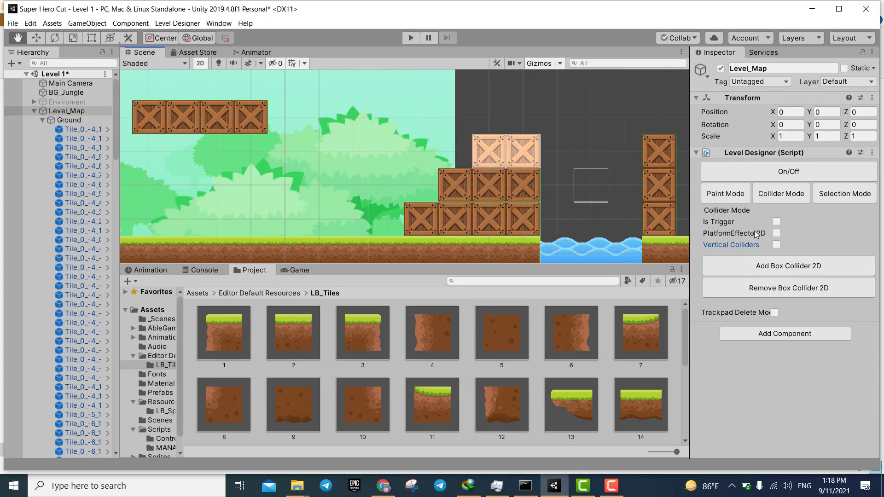
click(778, 267)
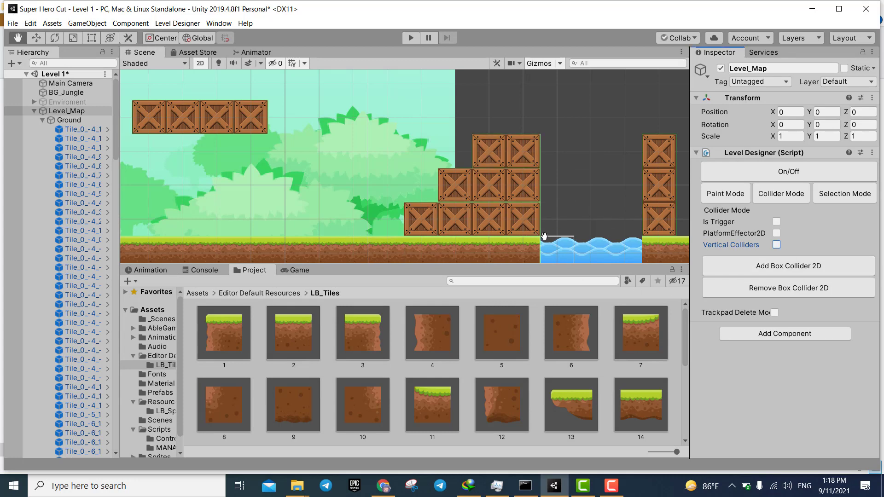
scroll(552, 228, down, 6)
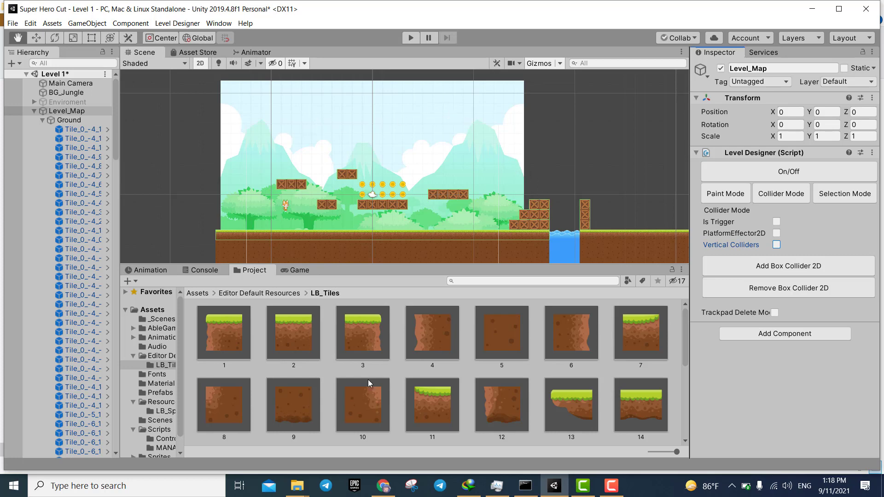
Step: Switch to the Super Cute Cat folder in File Explorer and open Homework 1.png in Photos
click(297, 486)
click(316, 447)
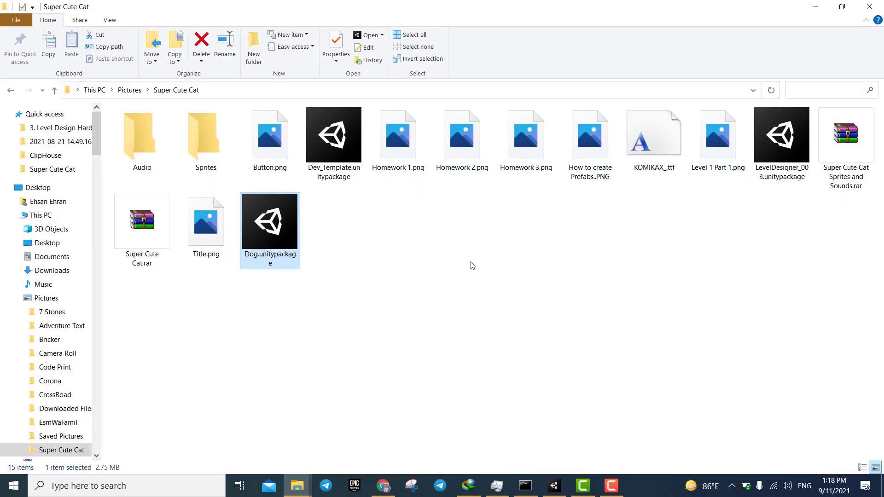
double_click(420, 139)
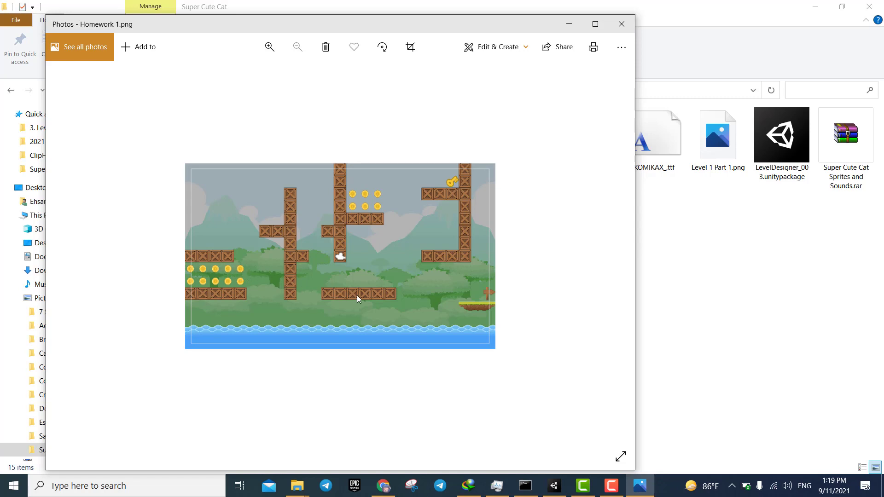
Step: Close Homework 1, then view Homework 2.png and Homework 3.png in Photos
key(Escape)
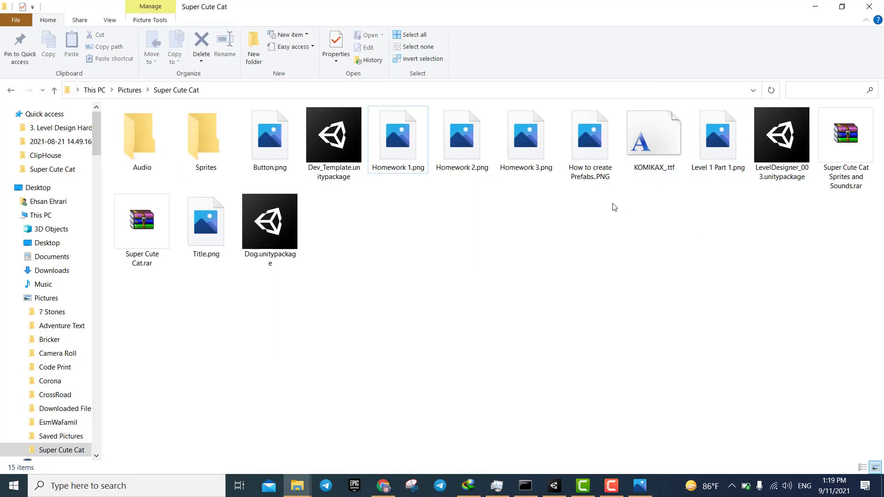
click(491, 146)
double_click(492, 146)
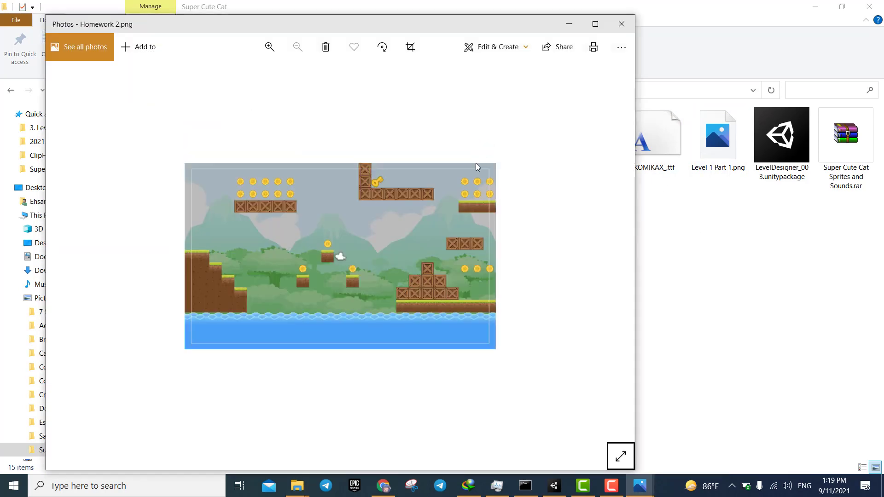
click(622, 24)
click(537, 138)
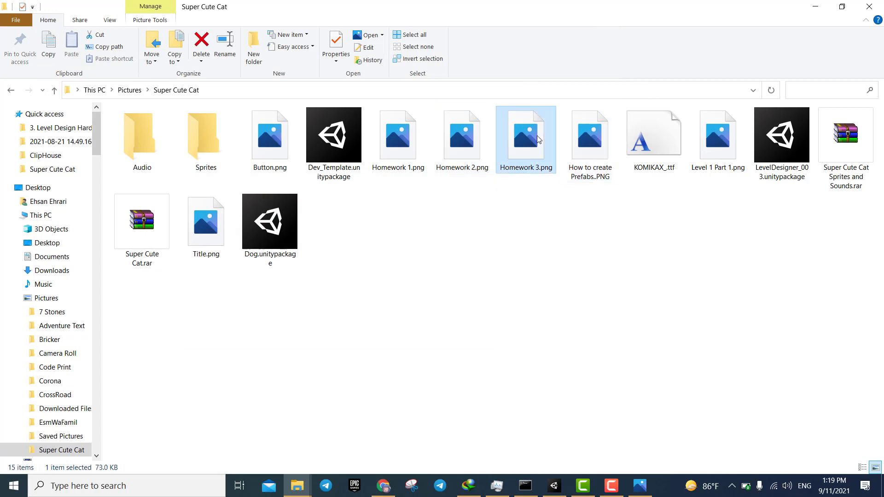
double_click(539, 139)
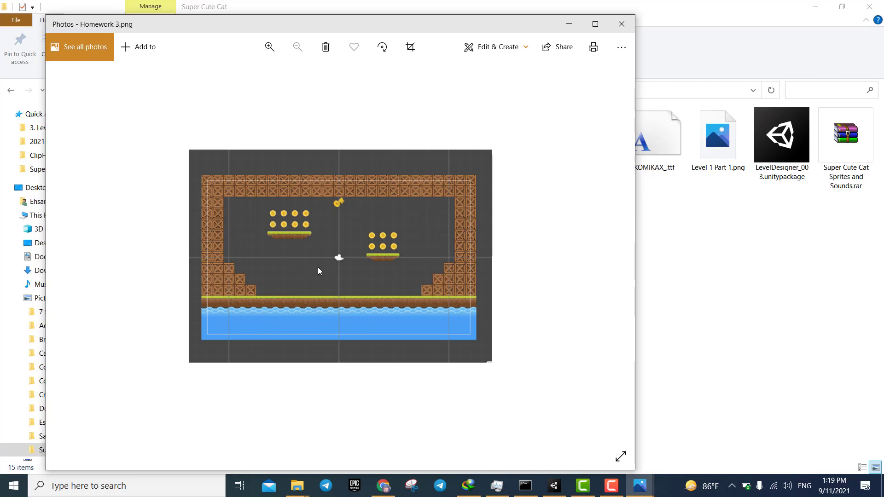
Step: Reopen Homework 1.png for another look, close it and return to Unity
click(705, 251)
click(408, 137)
double_click(407, 137)
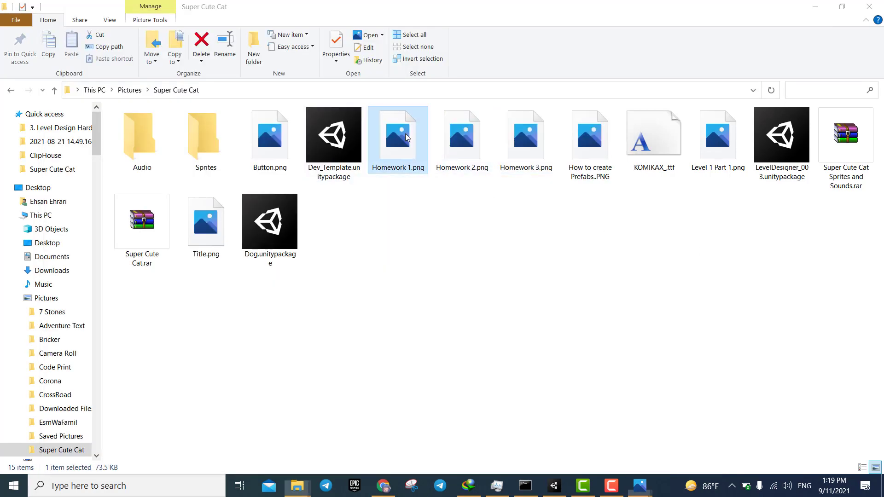
click(631, 24)
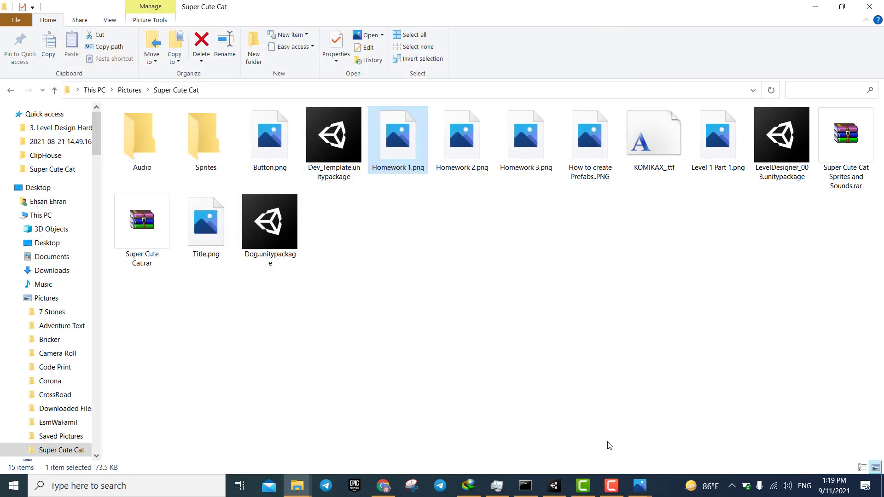
click(555, 485)
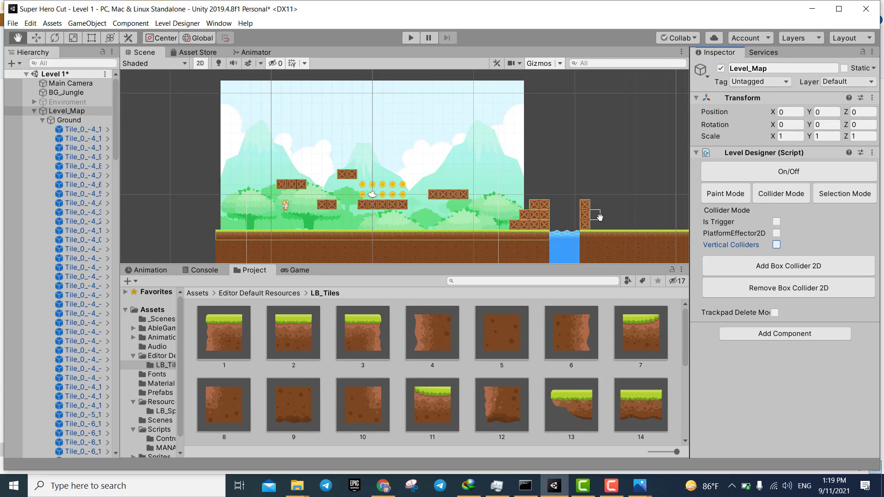
Step: Turn off the level designer's collider mode and select the hud_coins prefab in LB_Tiles
click(759, 184)
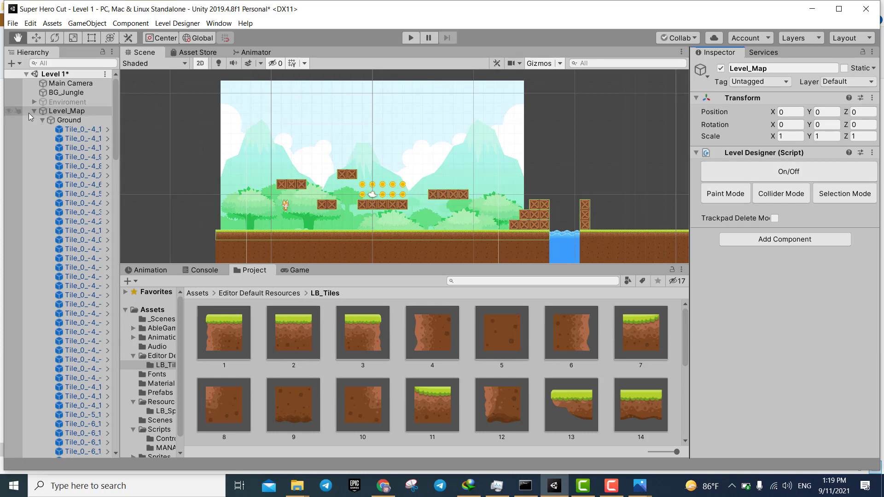
click(36, 113)
click(35, 112)
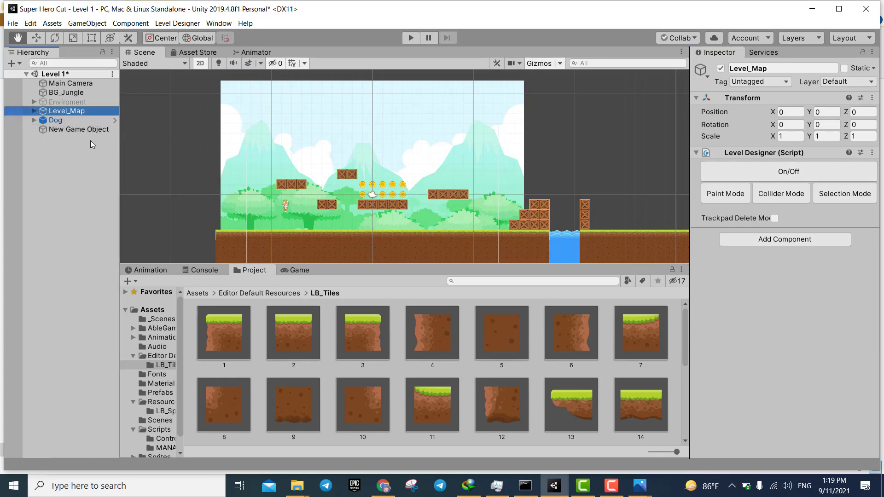
click(166, 365)
scroll(407, 340, down, 3)
scroll(517, 328, up, 1)
click(563, 314)
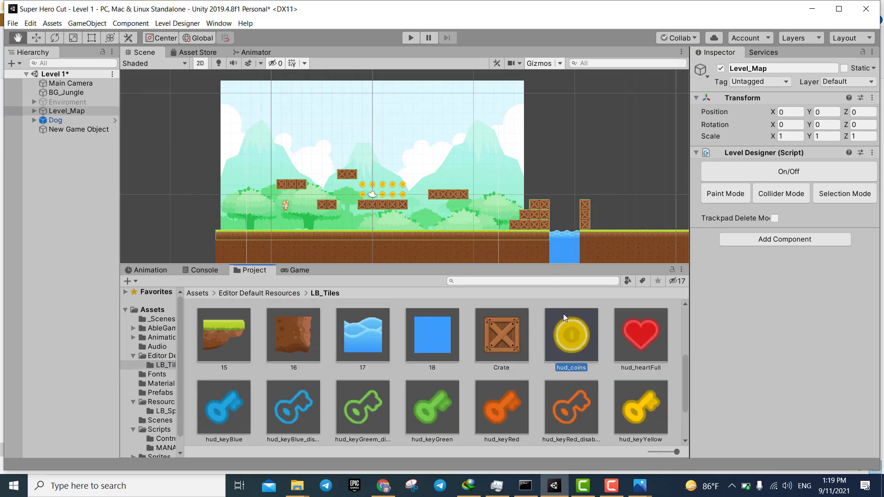
Step: Add a Circle Collider 2D to hud_coins and set it as a trigger
click(777, 339)
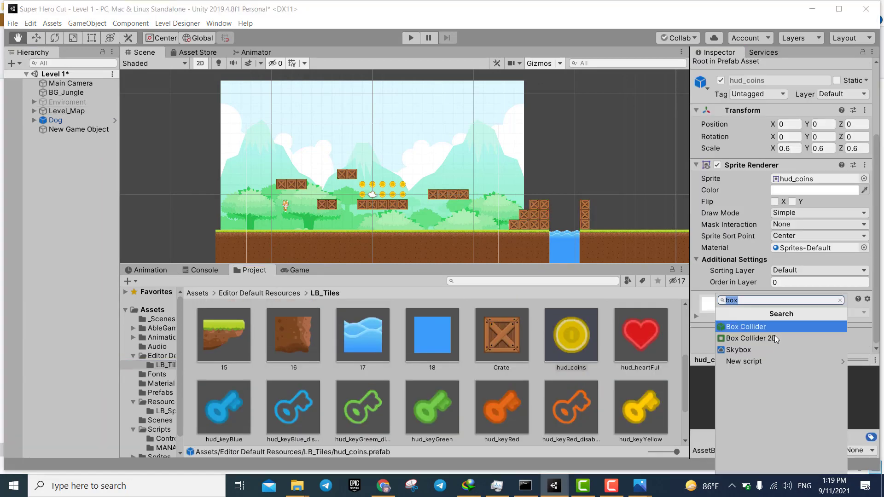
text(circle)
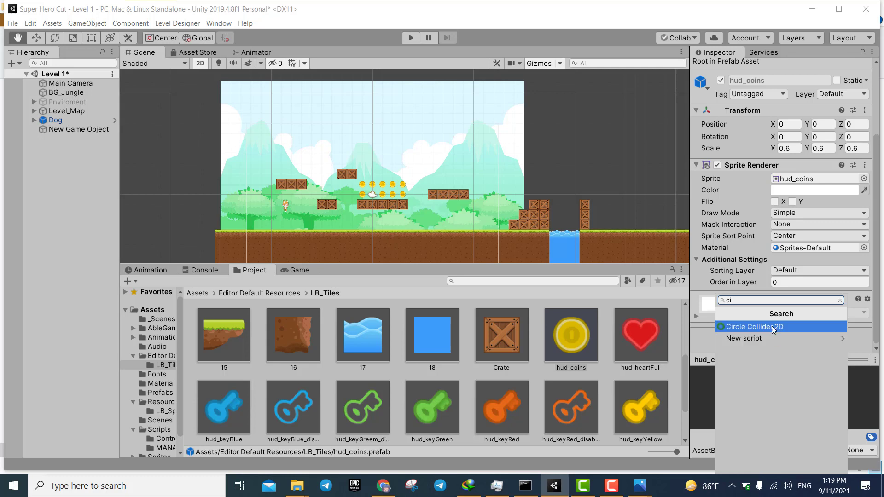
click(775, 327)
scroll(793, 323, down, 5)
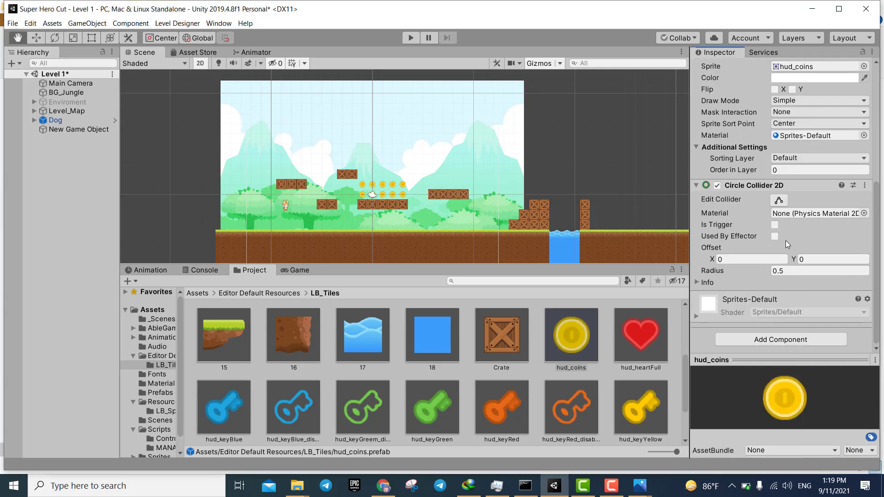
click(776, 224)
Step: Select a coin in the level to confirm it carries the trigger Circle Collider 2D
key(w)
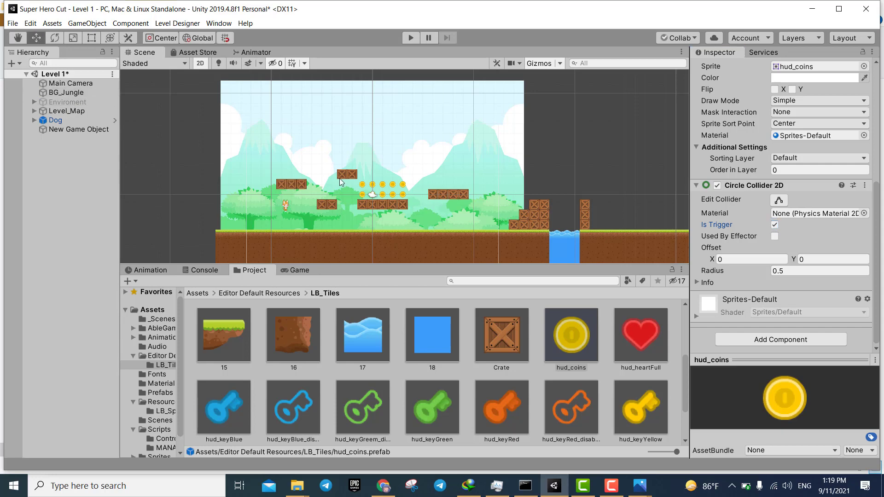
scroll(390, 190, up, 2)
scroll(389, 189, up, 2)
scroll(390, 186, up, 2)
scroll(390, 187, up, 2)
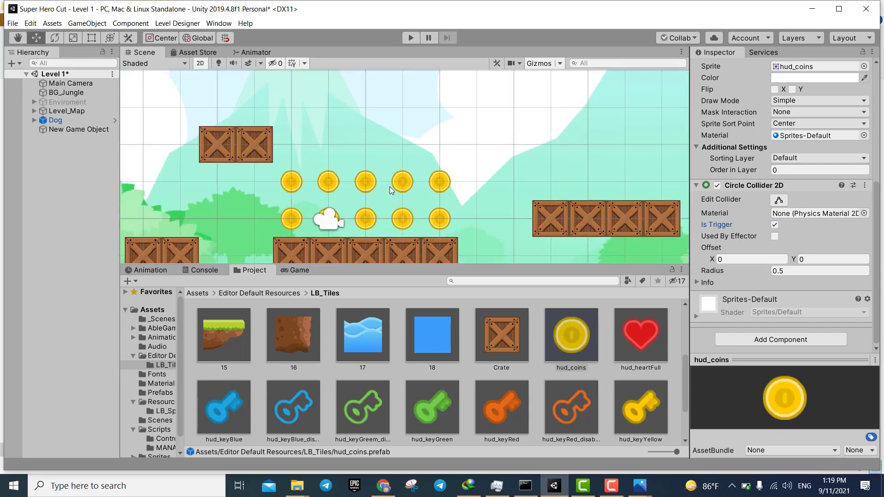
scroll(369, 180, up, 2)
click(366, 177)
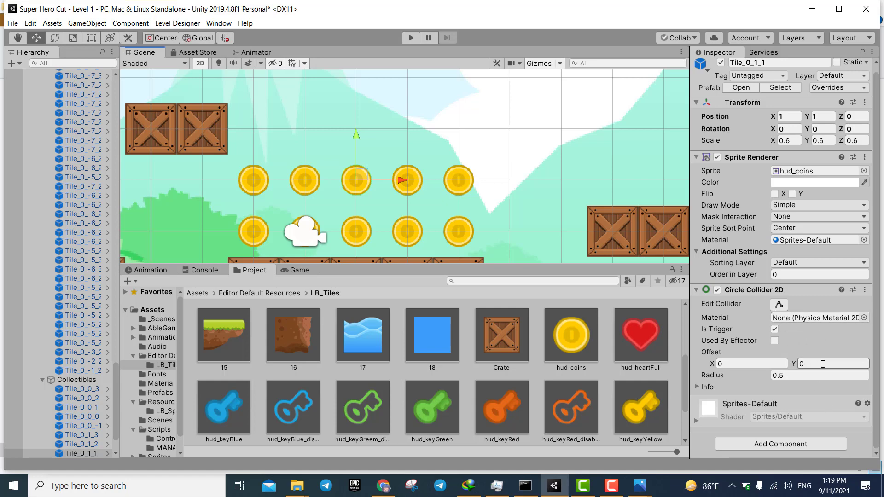
scroll(589, 173, down, 3)
scroll(589, 172, down, 2)
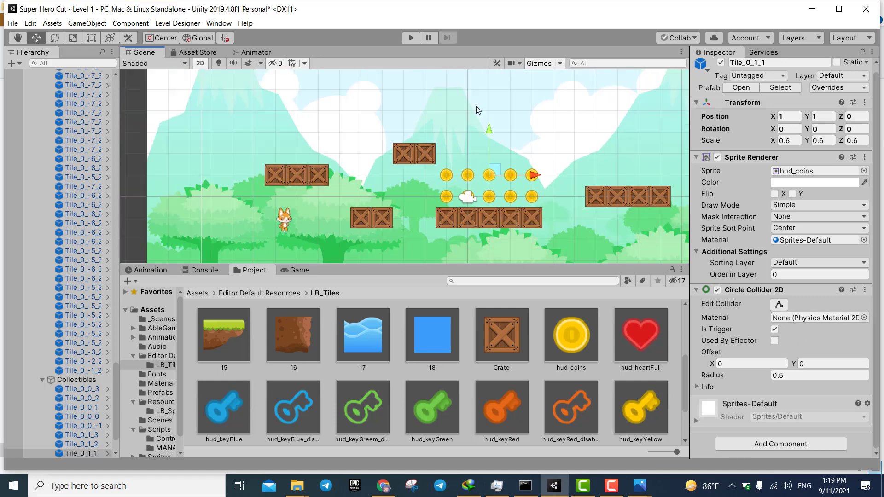
Step: Play the level and walk the fox right along the ground with the Right arrow
click(419, 37)
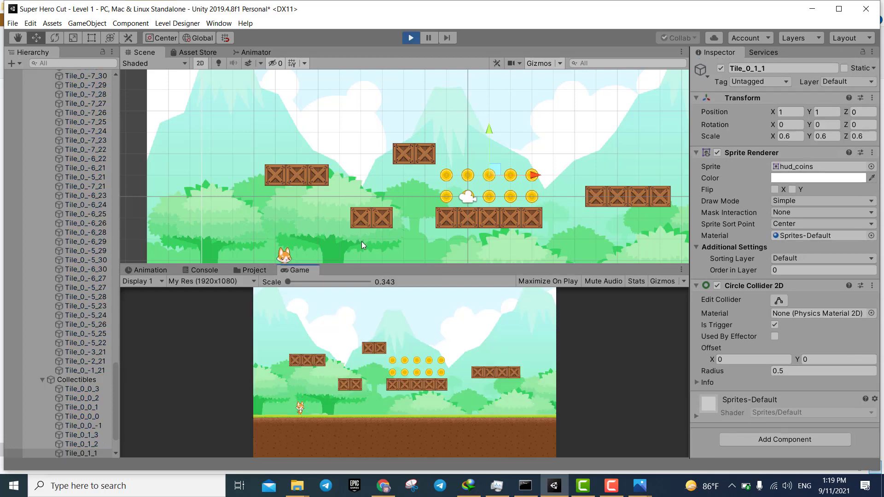
key(Right)
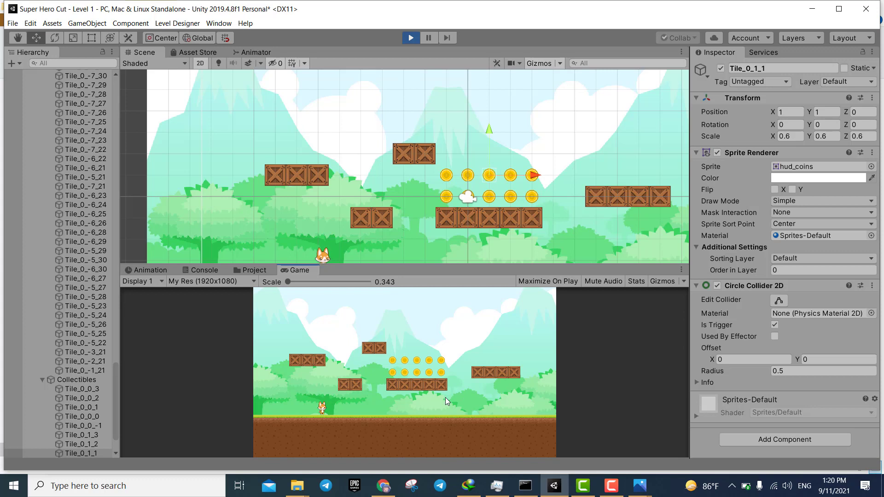
key(Right)
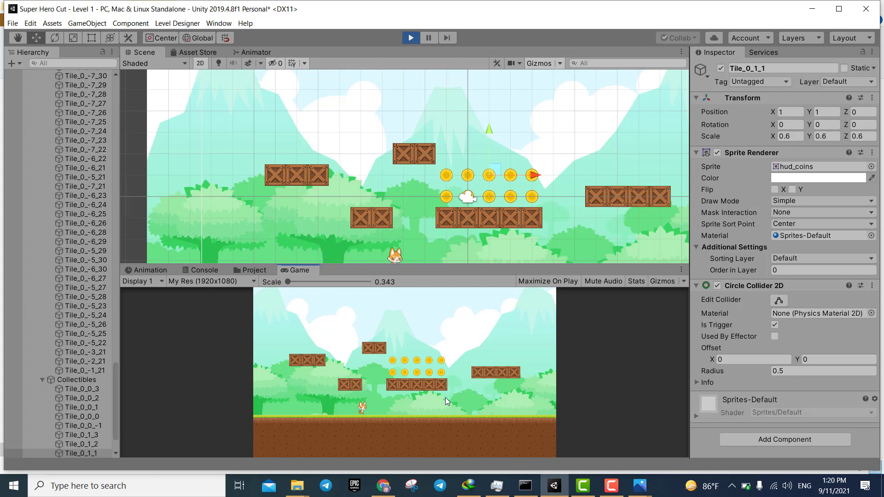
key(Right)
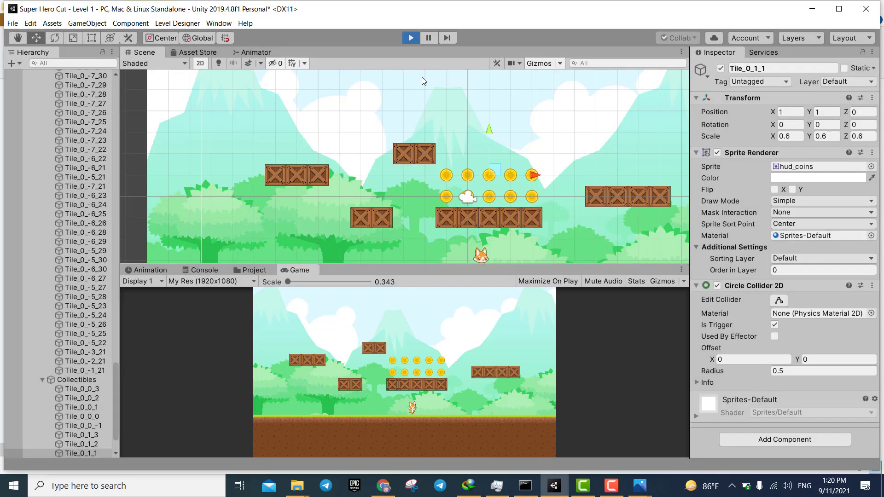
Step: Exit play mode and pan the Scene to show the whole level with ground and water
key(ctrl+p)
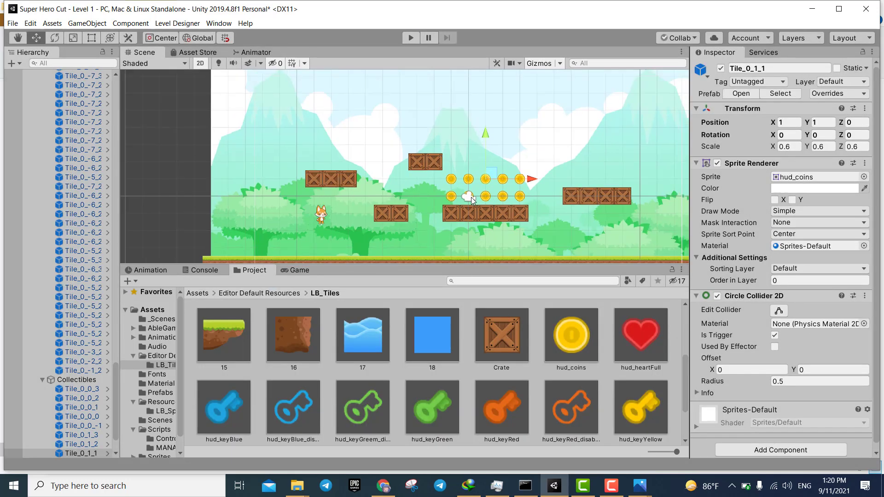
scroll(471, 197, down, 3)
middle_drag(608, 184, 505, 167)
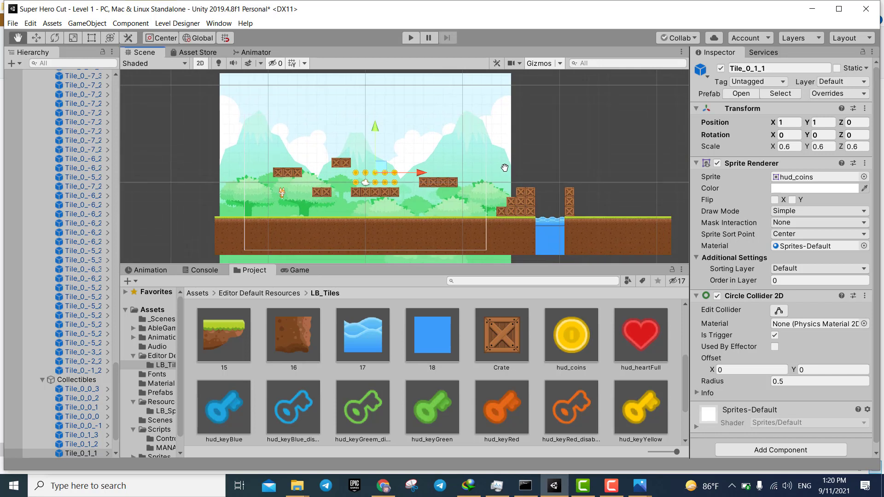